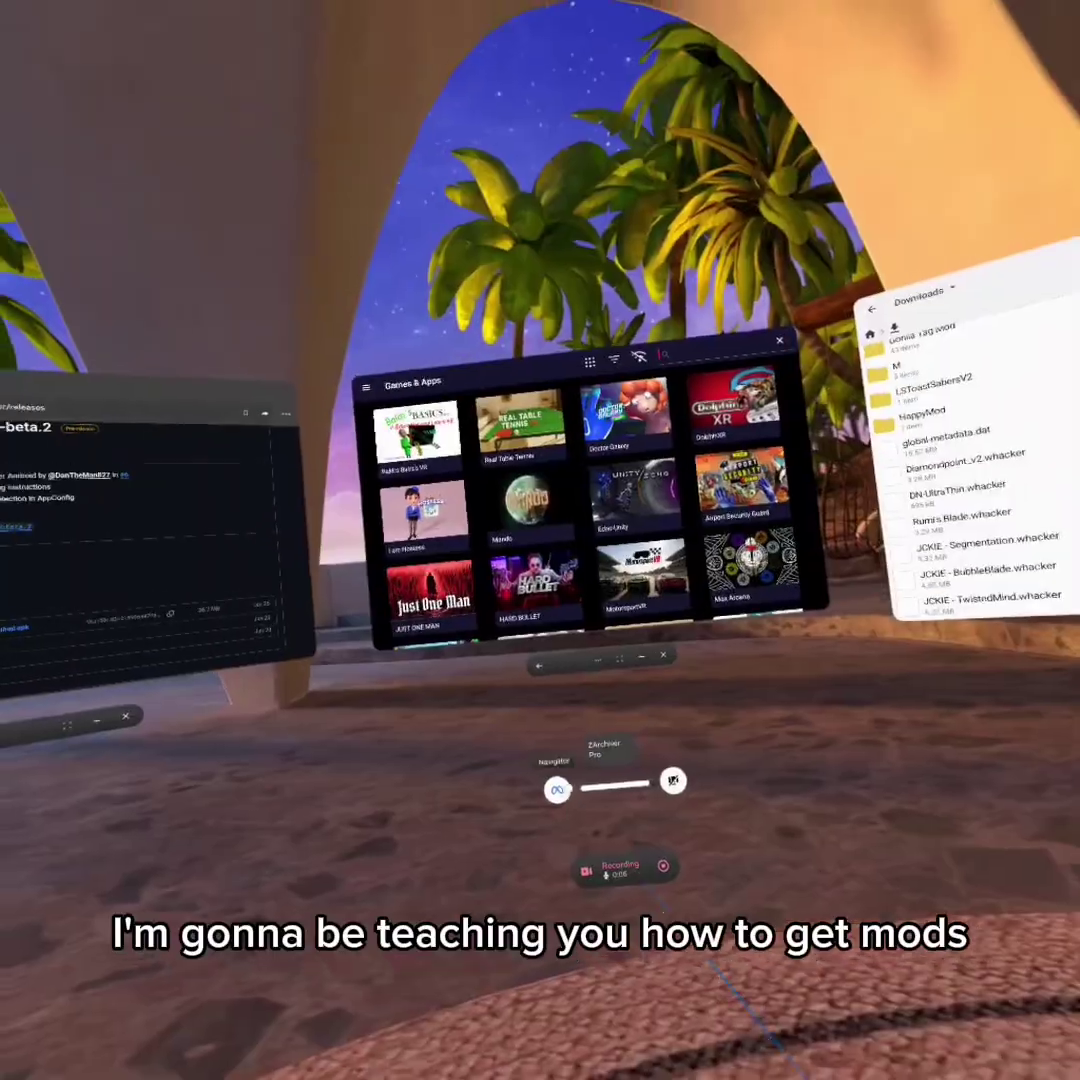
Step: View the apps from unknown sources in the headset's app library and close the library
{"action": "left_click", "coordinate": [552, 681]}
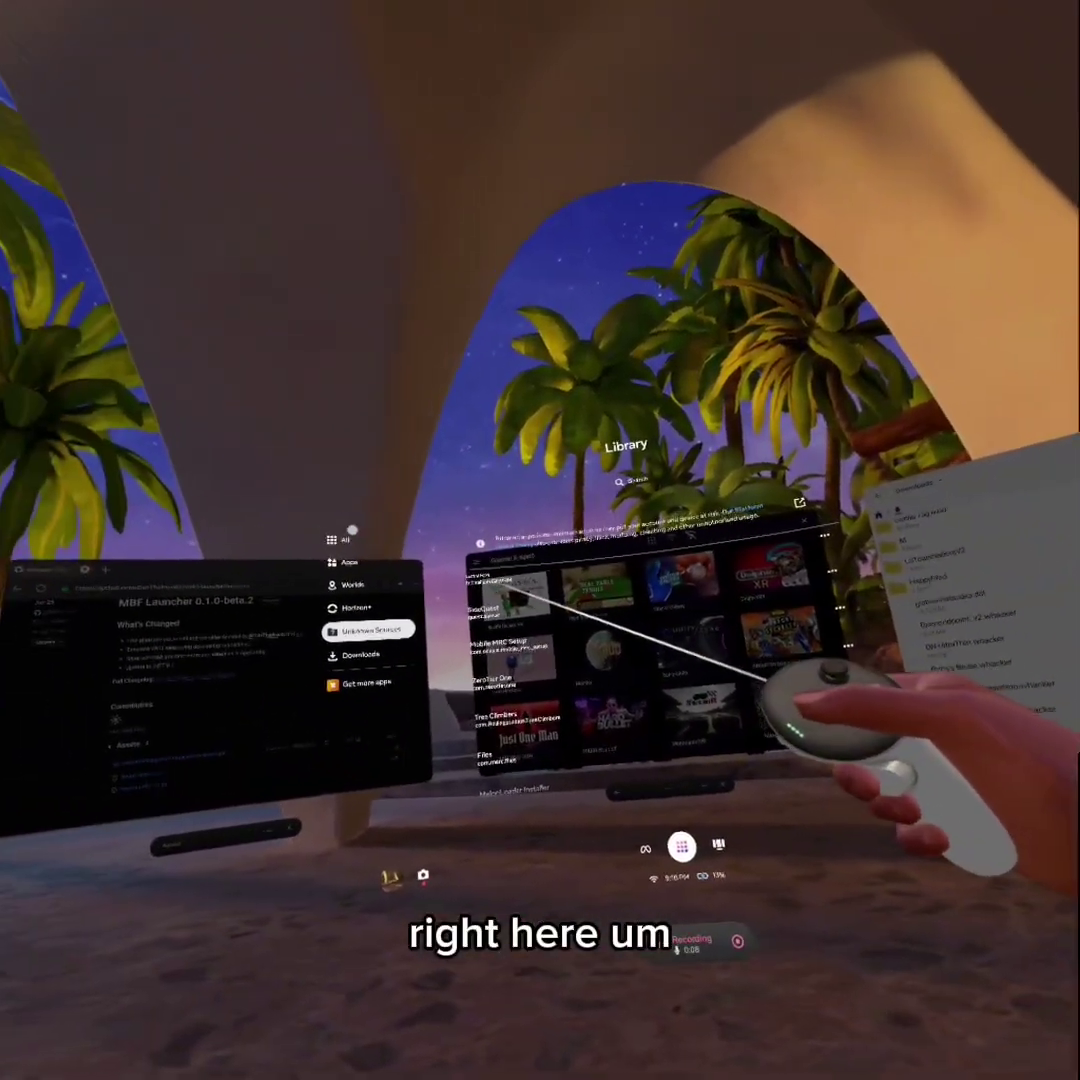
{"action": "left_click", "coordinate": [286, 440]}
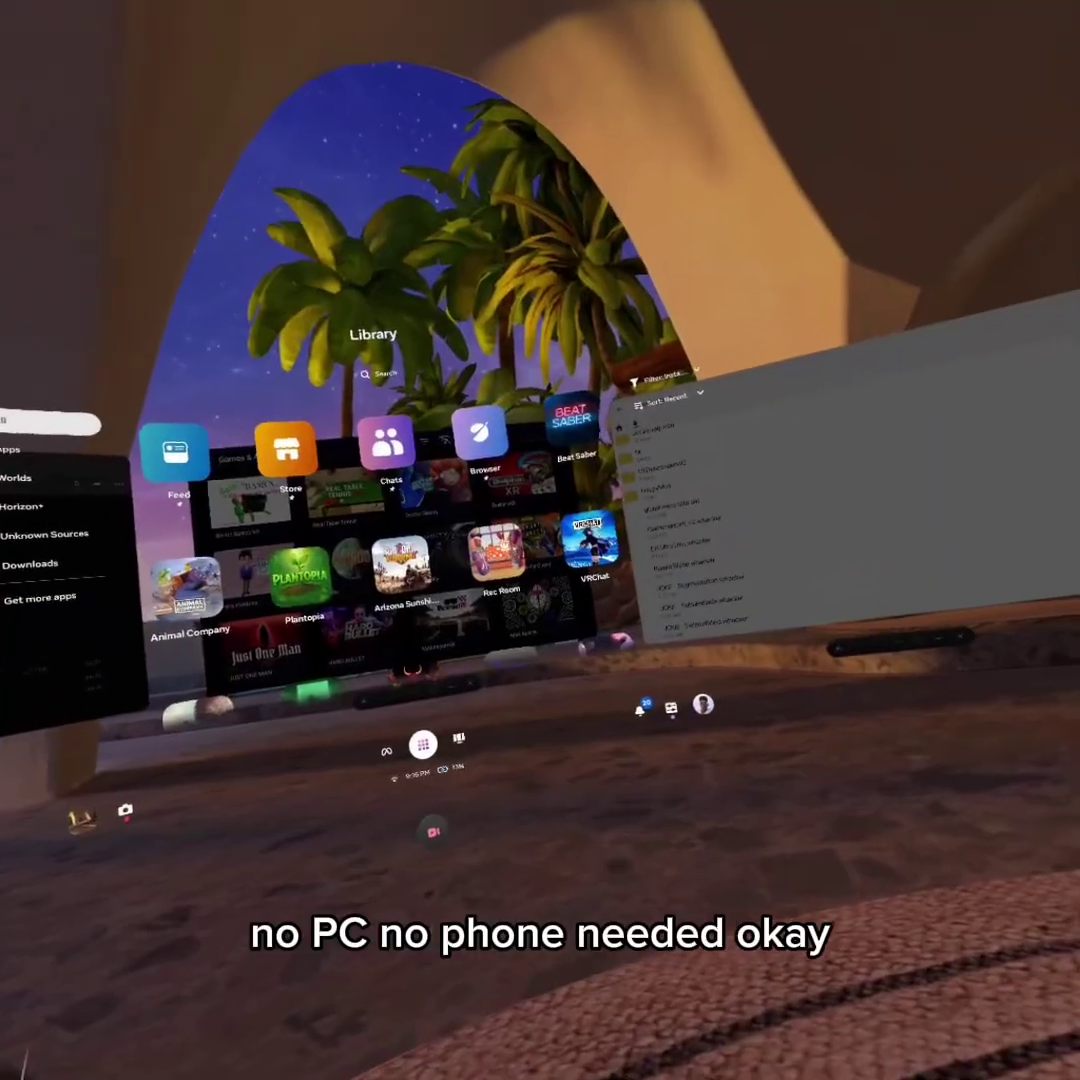
{"action": "key", "text": "super"}
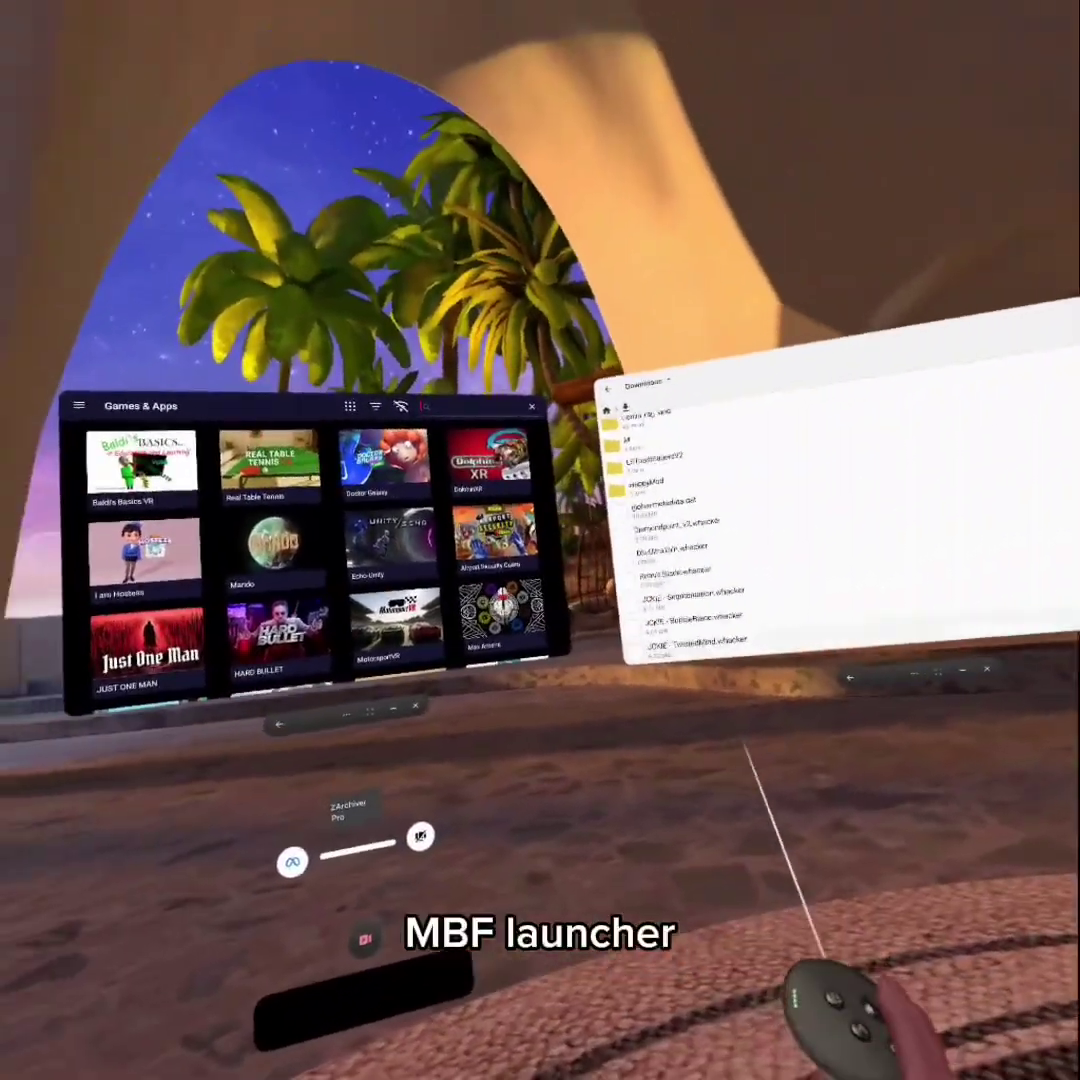
Step: Open the com.dantheman827.mbflauncher-Signed.apk file in the Downloads folder and decline updating MBF Launcher
{"action": "scroll", "coordinate": [604, 525], "scroll_direction": "down", "scroll_amount": 5}
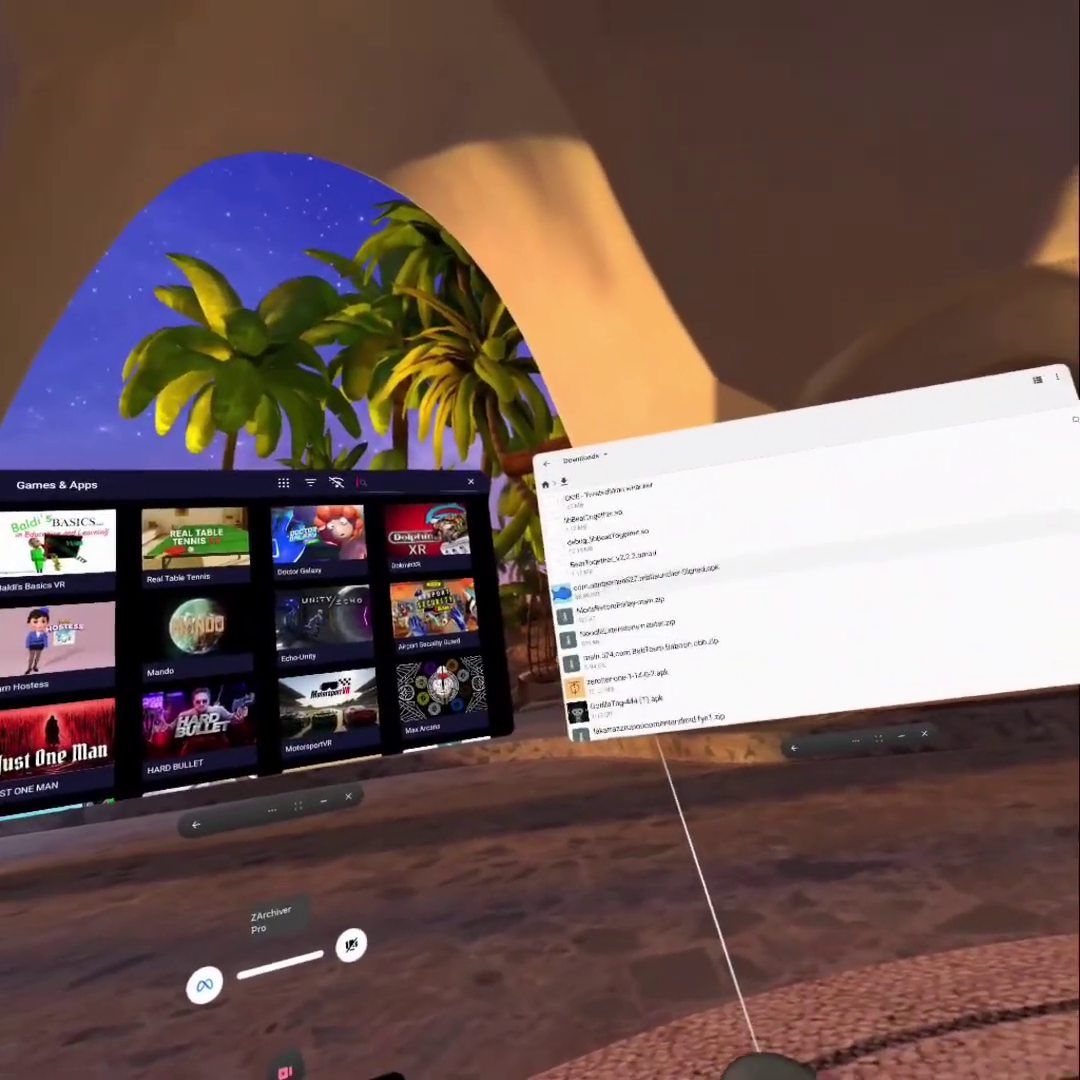
{"action": "left_click", "coordinate": [570, 577]}
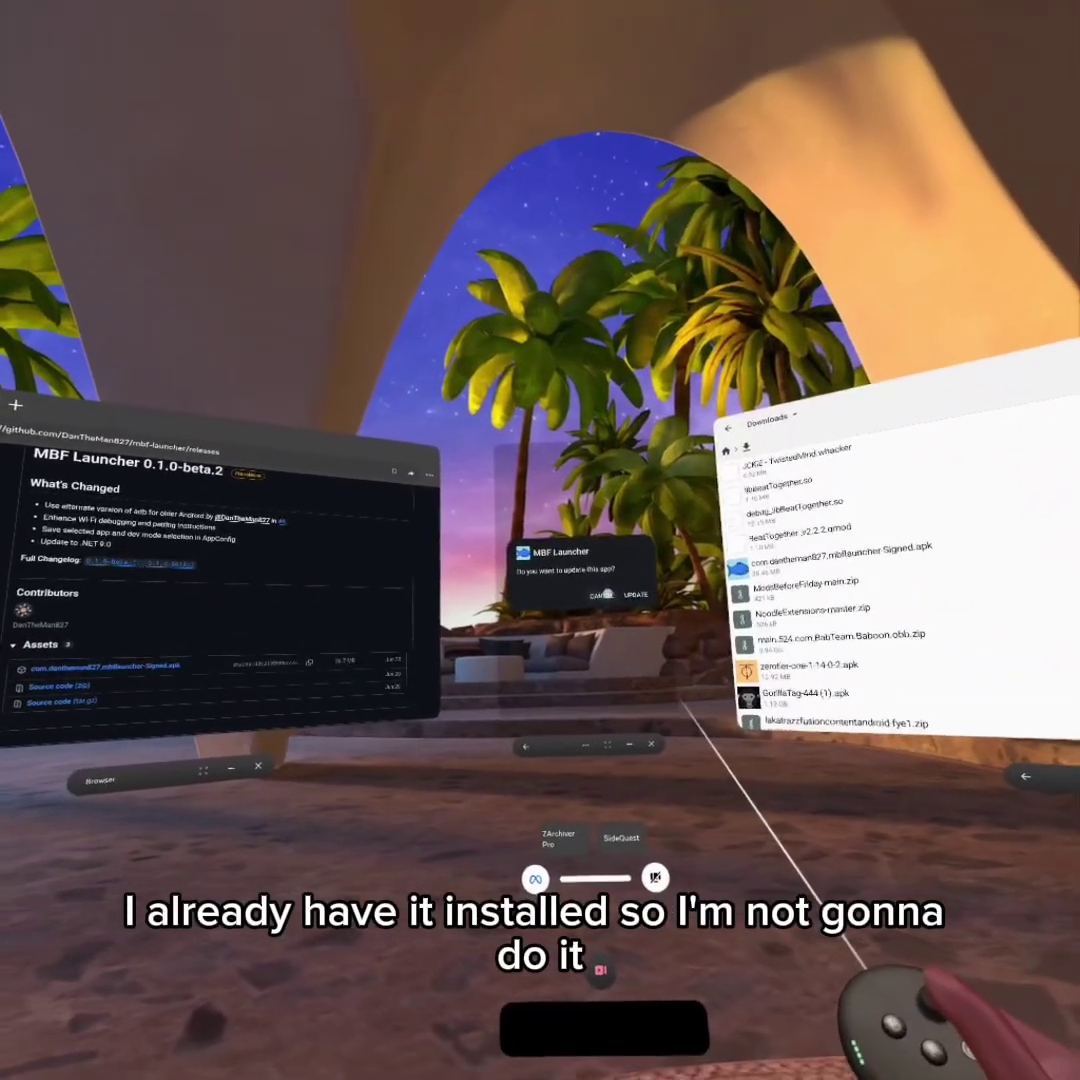
{"action": "left_click", "coordinate": [614, 609]}
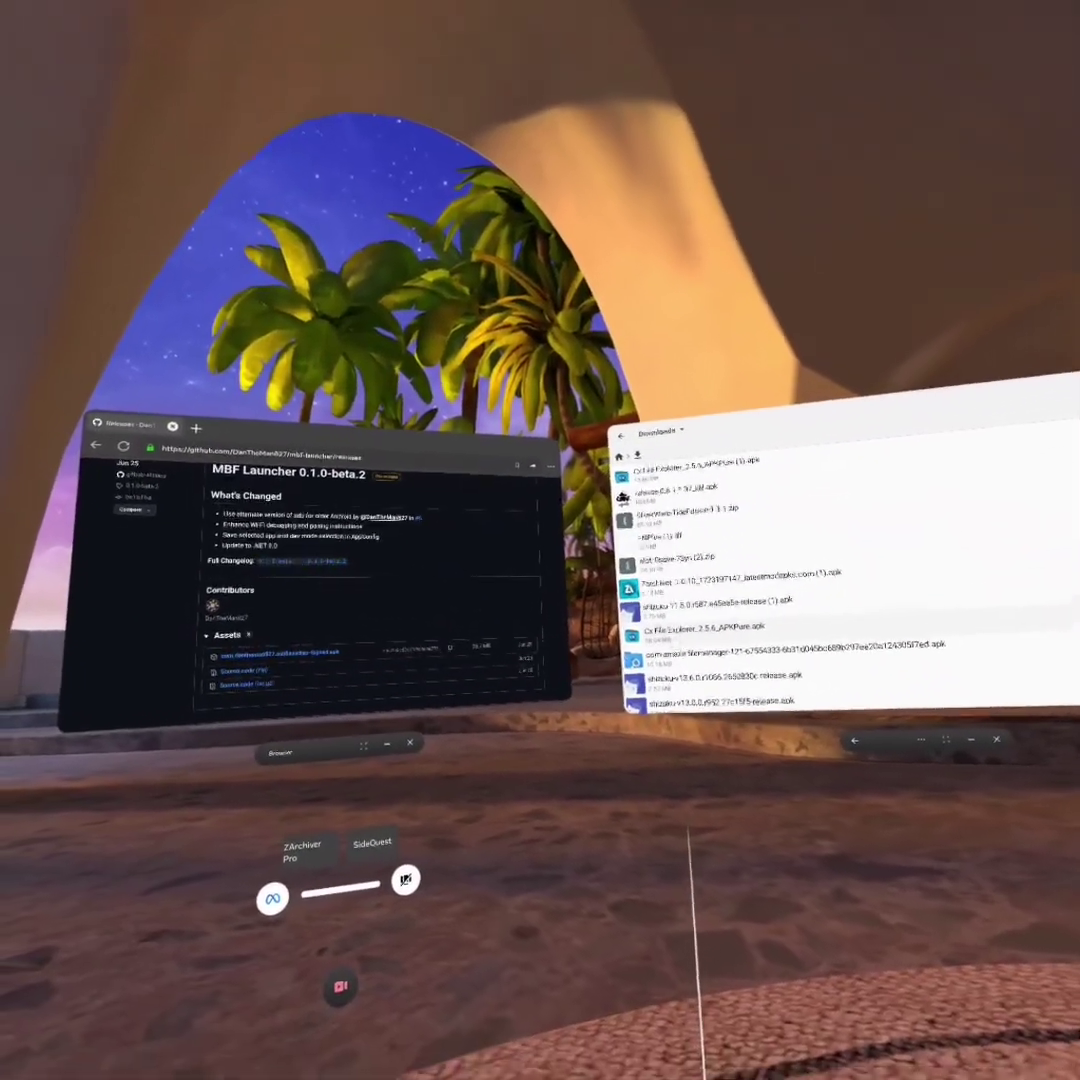
Step: Search the web for "activity launcher" in a new browser tab and open its Softonic APK download page
{"action": "scroll", "coordinate": [800, 650], "scroll_direction": "down", "scroll_amount": 5}
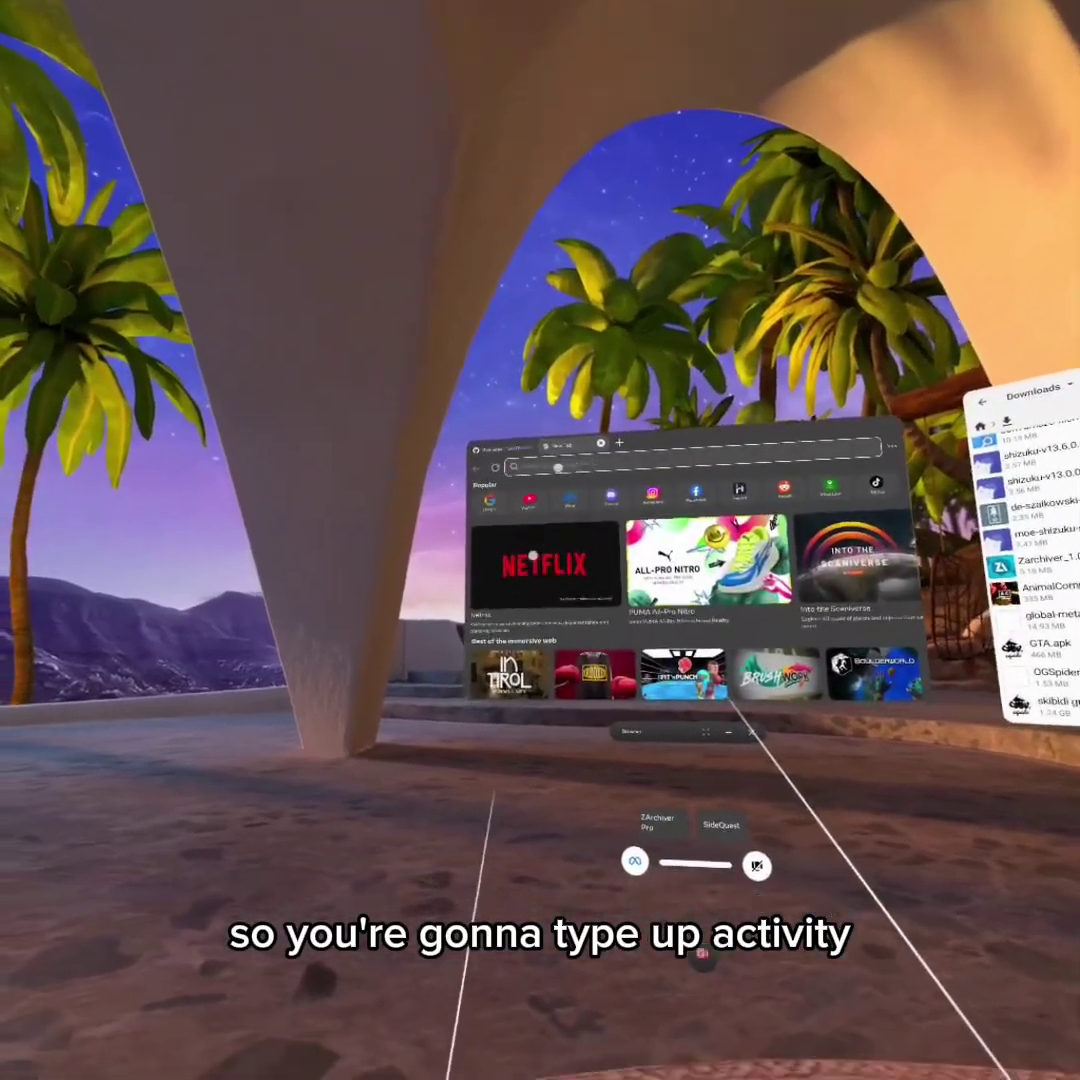
{"action": "left_click", "coordinate": [536, 495]}
{"action": "type", "text": "ac"}
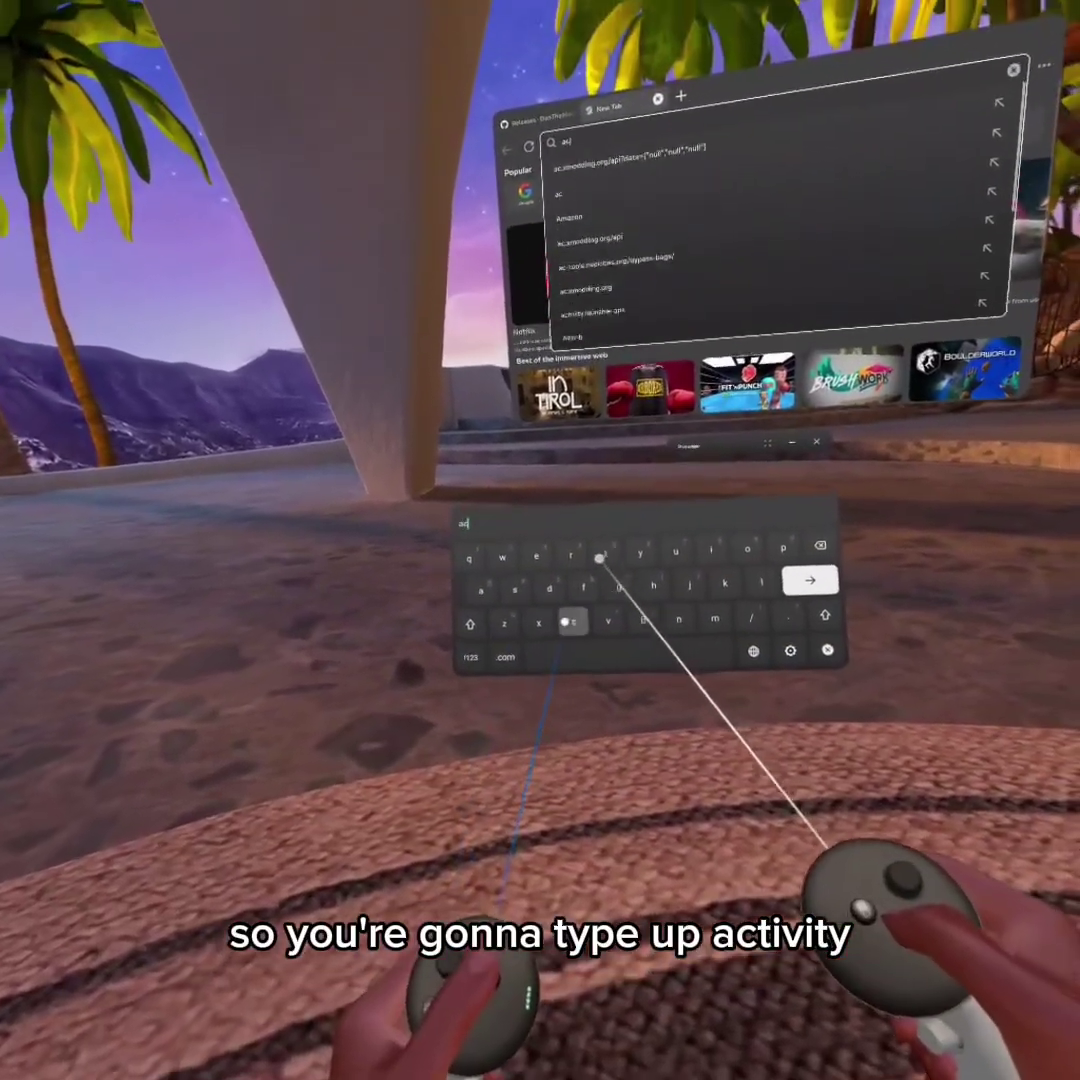
{"action": "type", "text": "tivity la"}
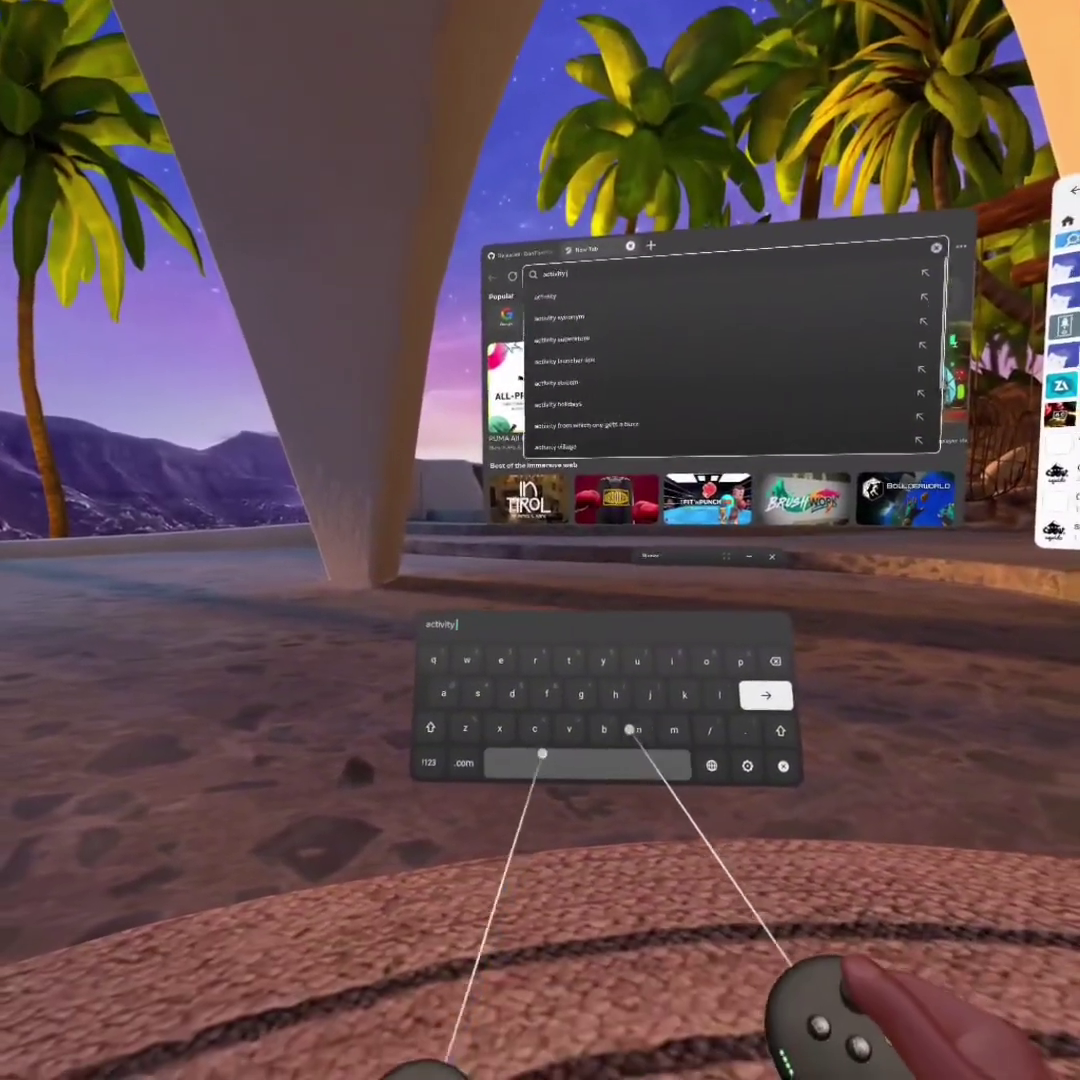
{"action": "type", "text": "uncher"}
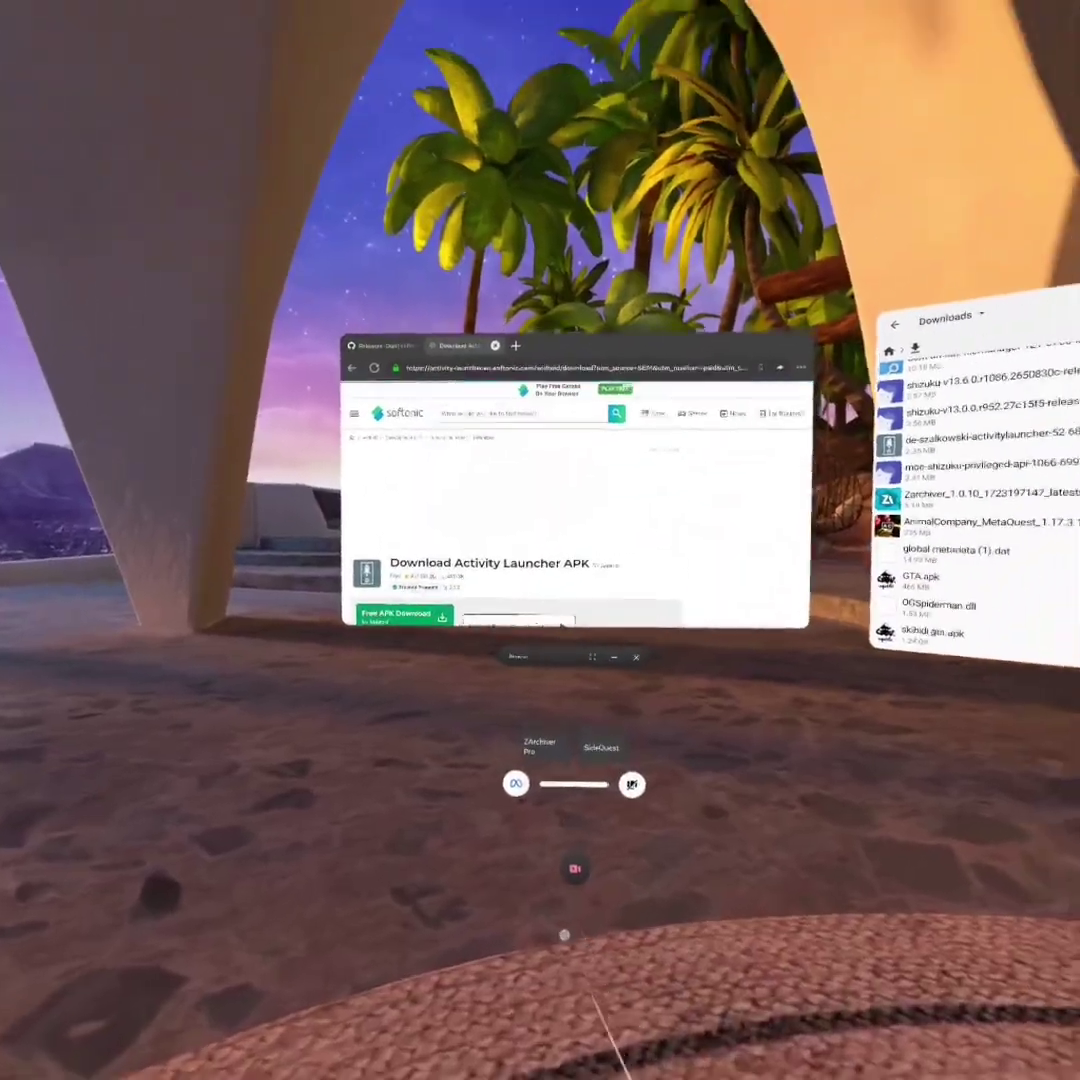
Step: Launch Activity Launcher from the unknown sources in the app library
{"action": "left_click", "coordinate": [558, 725]}
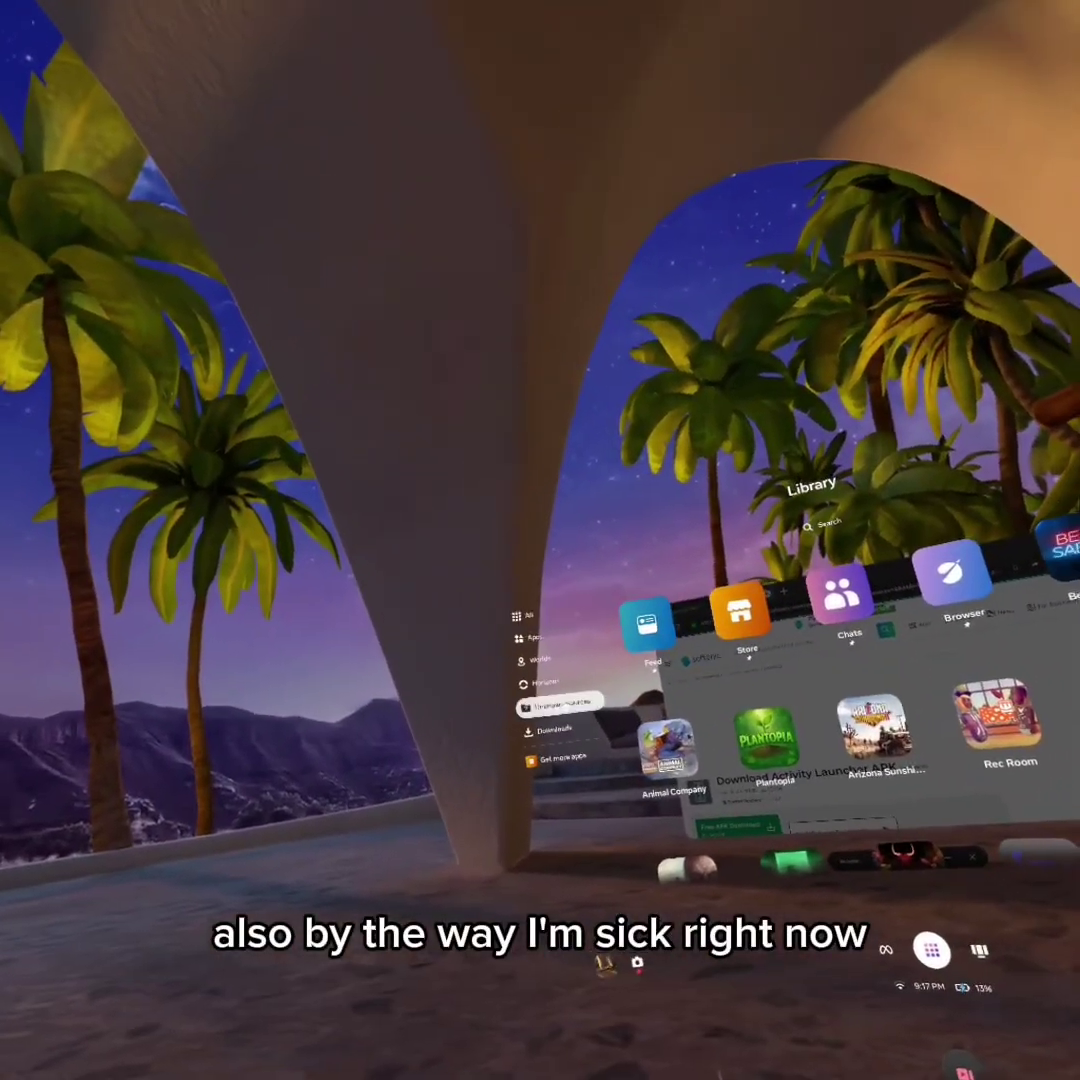
{"action": "left_click", "coordinate": [370, 509]}
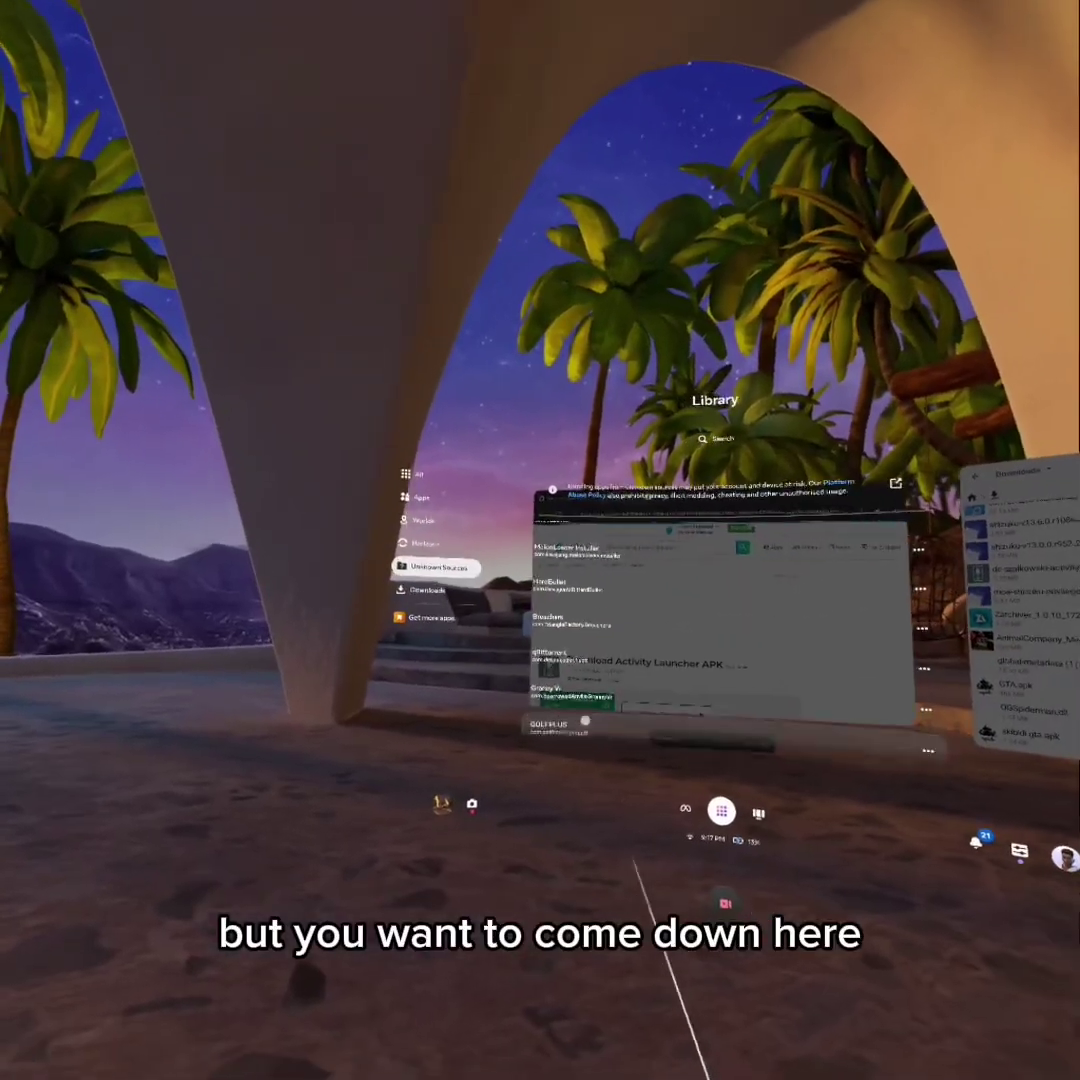
{"action": "scroll", "coordinate": [620, 673], "scroll_direction": "up", "scroll_amount": 5}
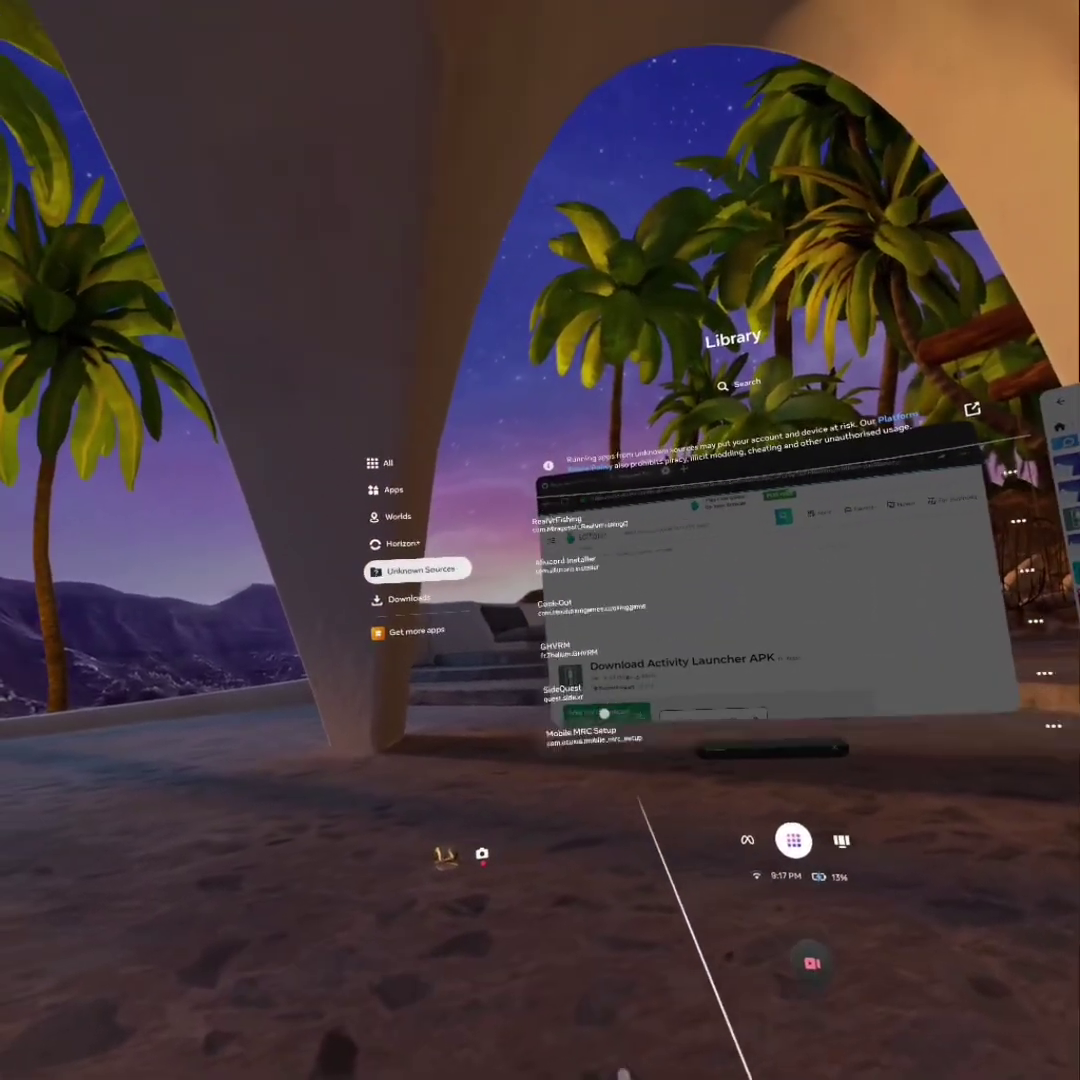
{"action": "scroll", "coordinate": [607, 668], "scroll_direction": "down", "scroll_amount": 3}
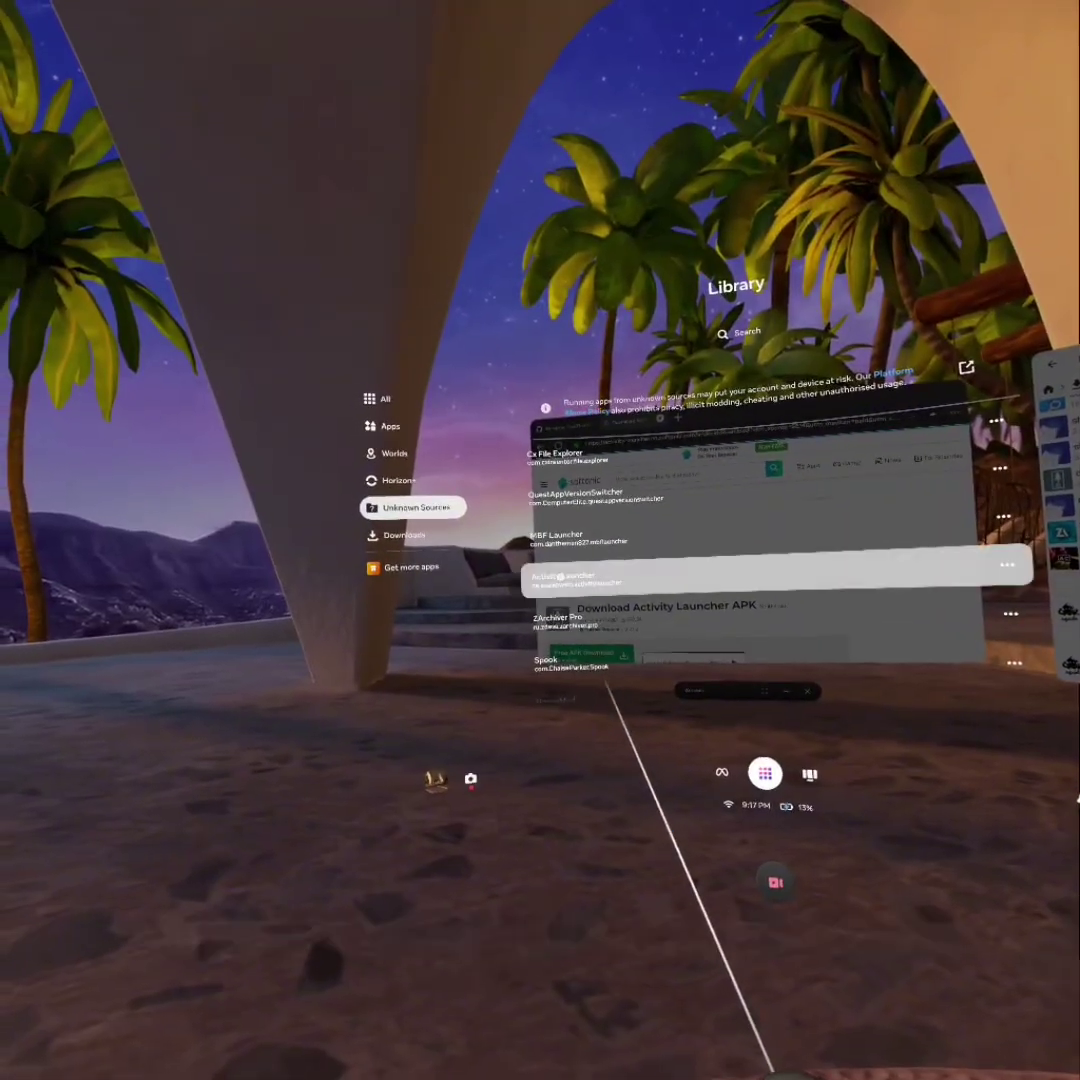
{"action": "left_click", "coordinate": [587, 575]}
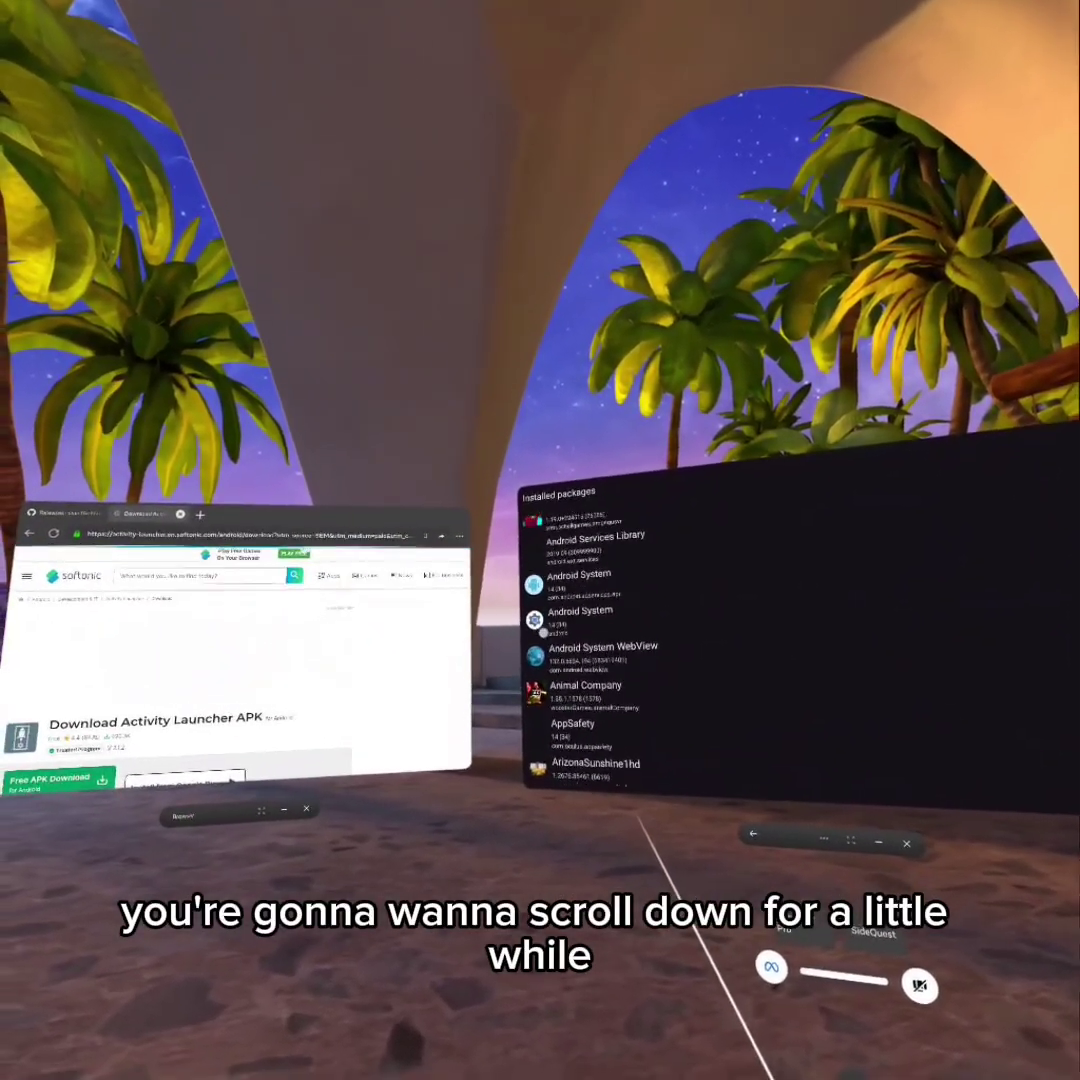
Step: Find the Android Settings package among the installed packages and launch its com.android.settings.Settings activity
{"action": "scroll", "coordinate": [540, 628], "scroll_direction": "down", "scroll_amount": 3}
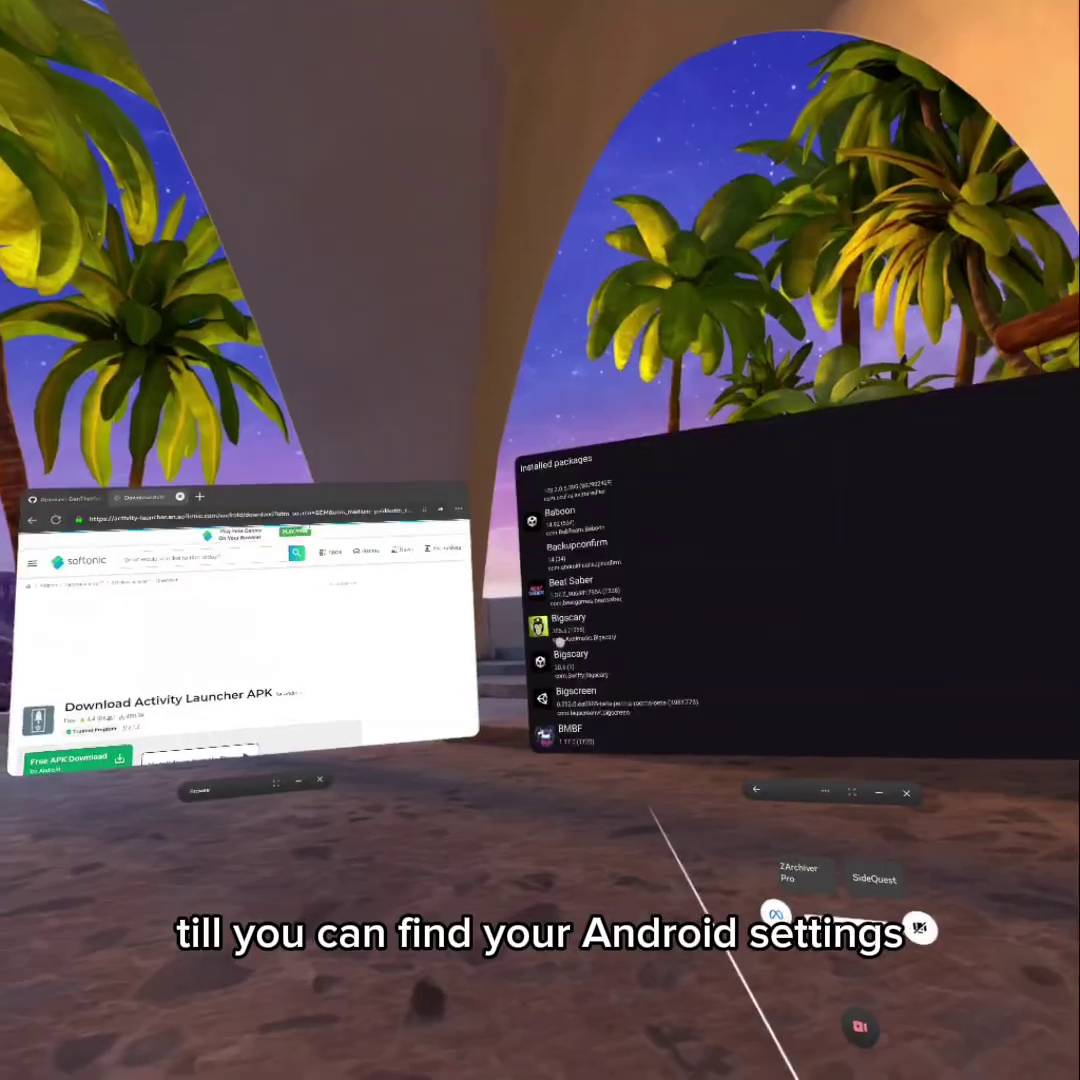
{"action": "scroll", "coordinate": [565, 663], "scroll_direction": "down", "scroll_amount": 5}
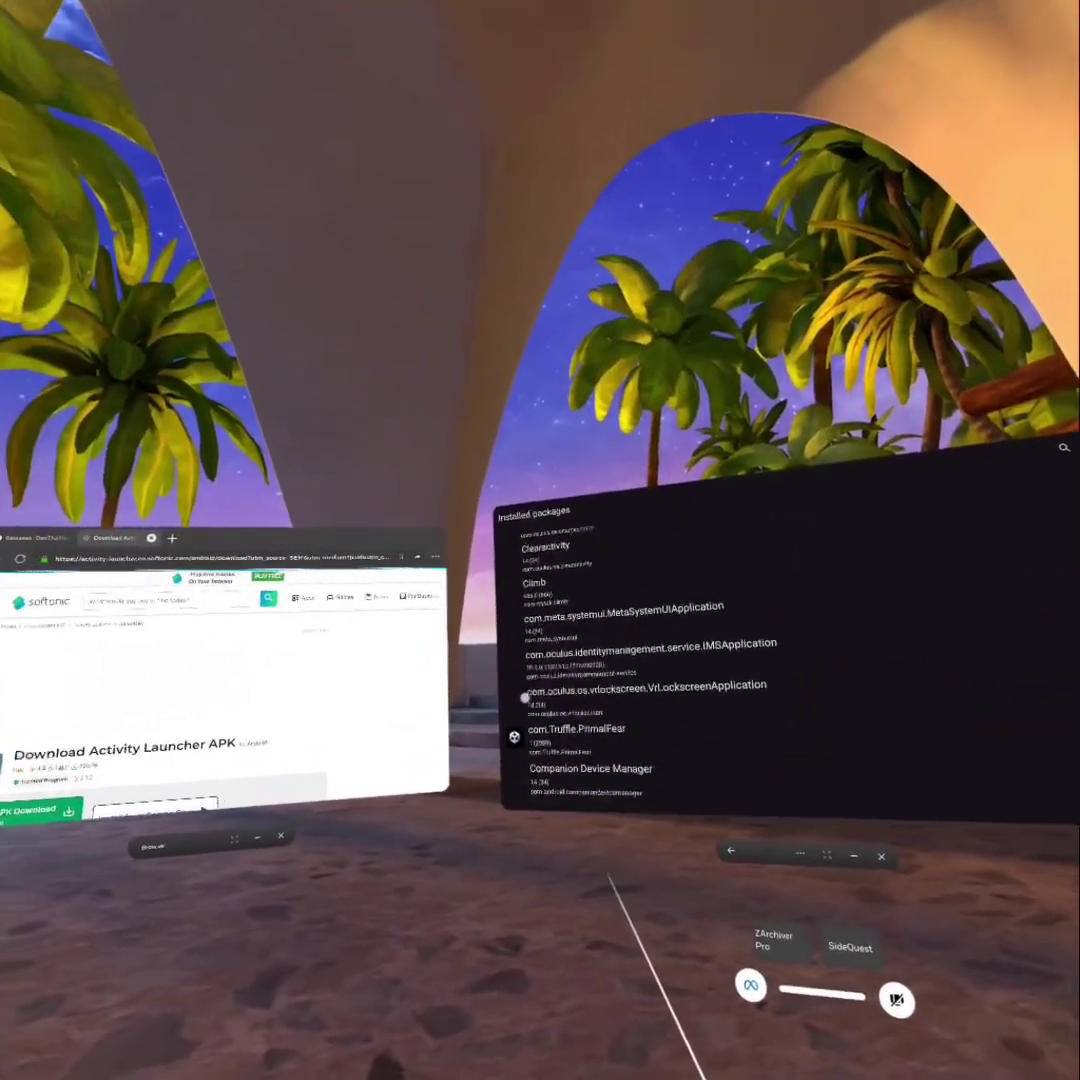
{"action": "scroll", "coordinate": [547, 652], "scroll_direction": "down", "scroll_amount": 8}
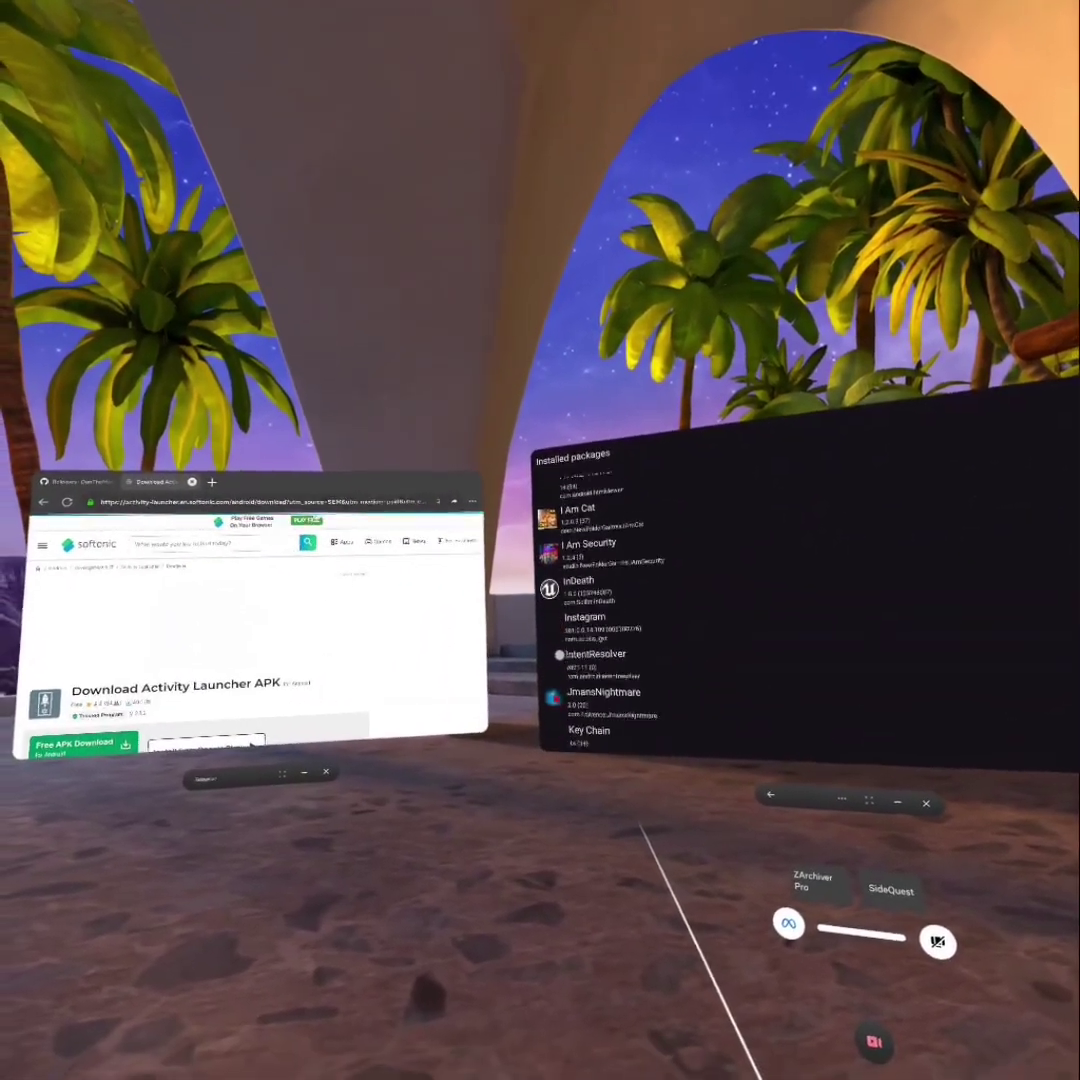
{"action": "scroll", "coordinate": [559, 657], "scroll_direction": "down", "scroll_amount": 6}
{"action": "scroll", "coordinate": [535, 686], "scroll_direction": "down", "scroll_amount": 10}
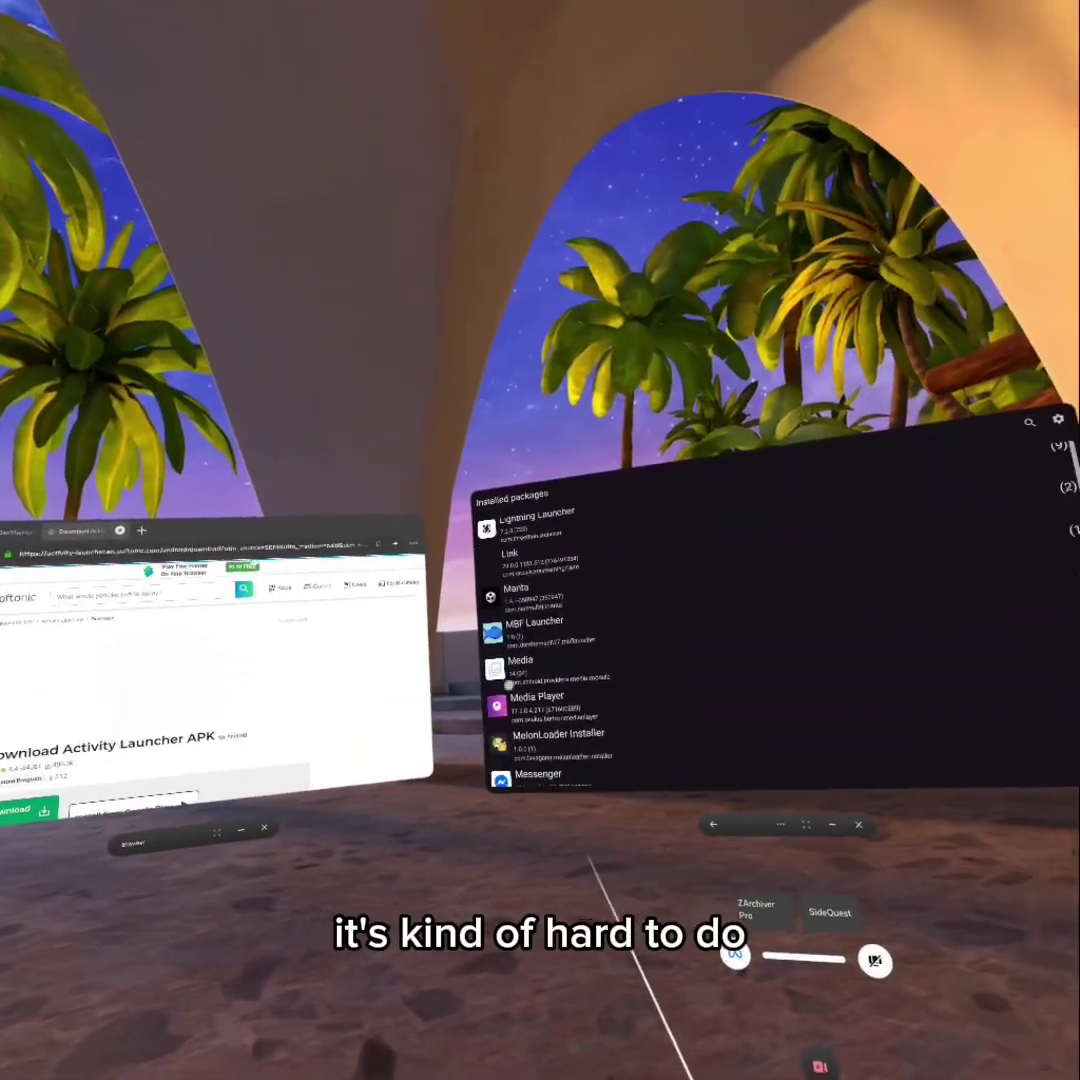
{"action": "scroll", "coordinate": [450, 684], "scroll_direction": "down", "scroll_amount": 8}
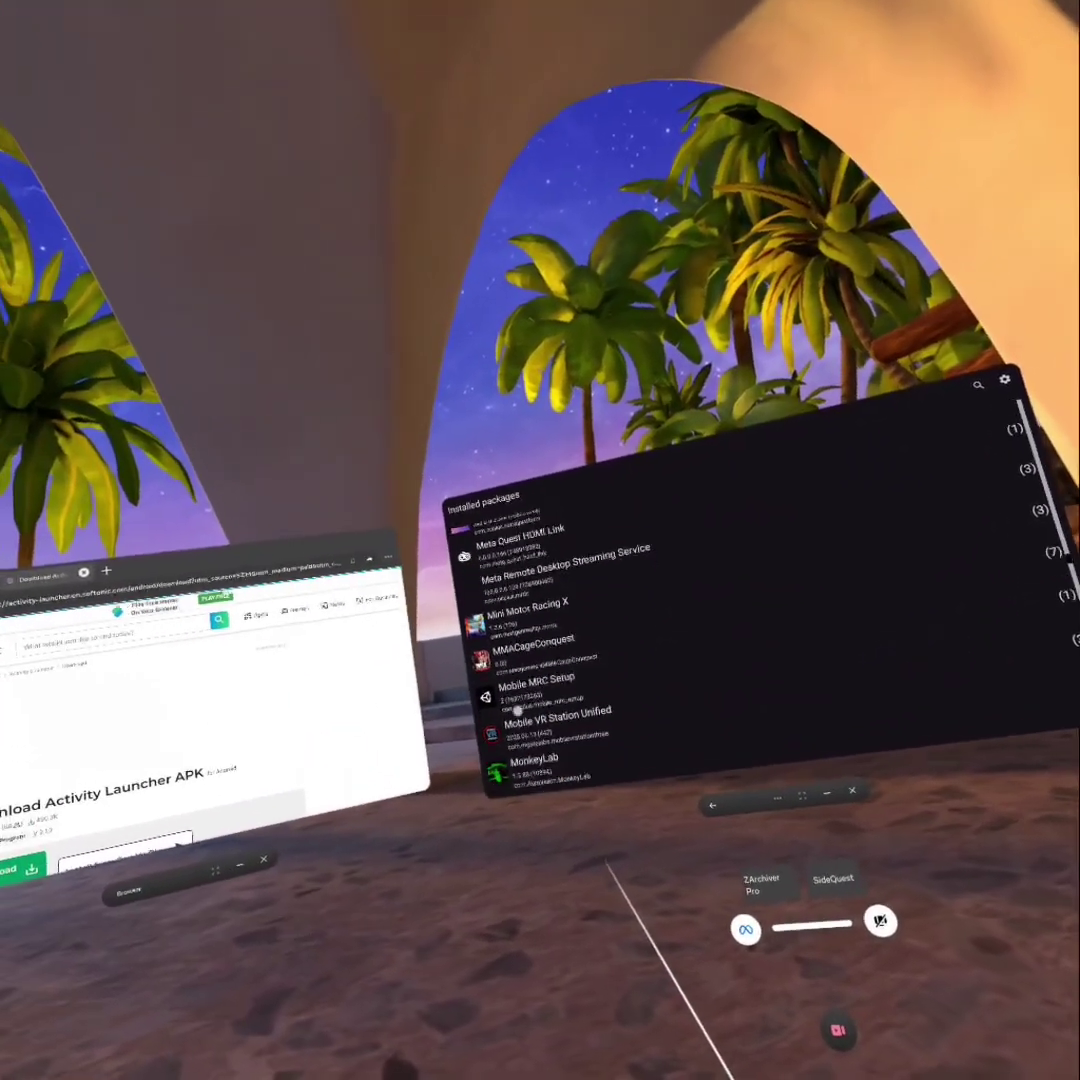
{"action": "scroll", "coordinate": [603, 737], "scroll_direction": "down", "scroll_amount": 6}
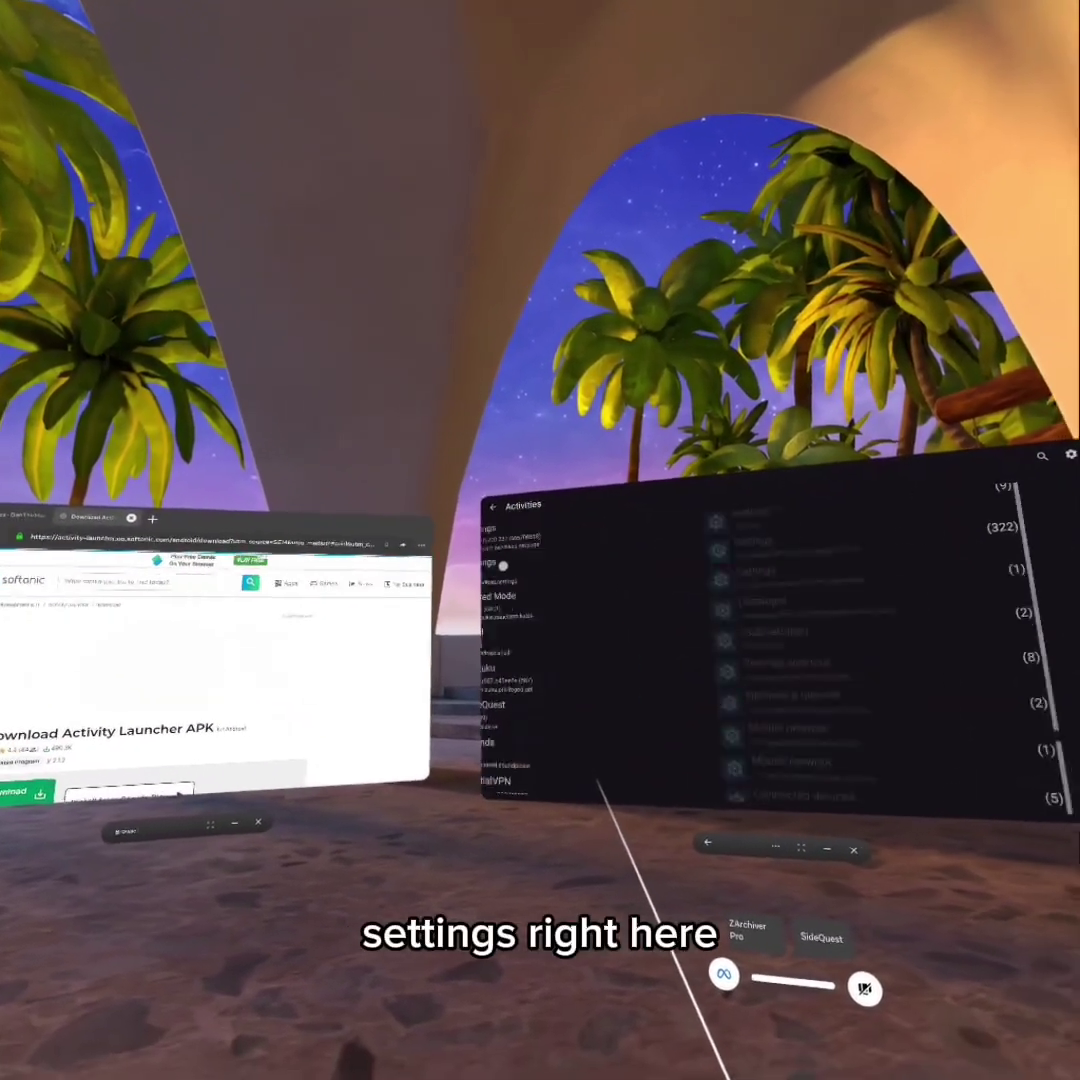
{"action": "left_click", "coordinate": [503, 567]}
{"action": "left_click", "coordinate": [600, 600]}
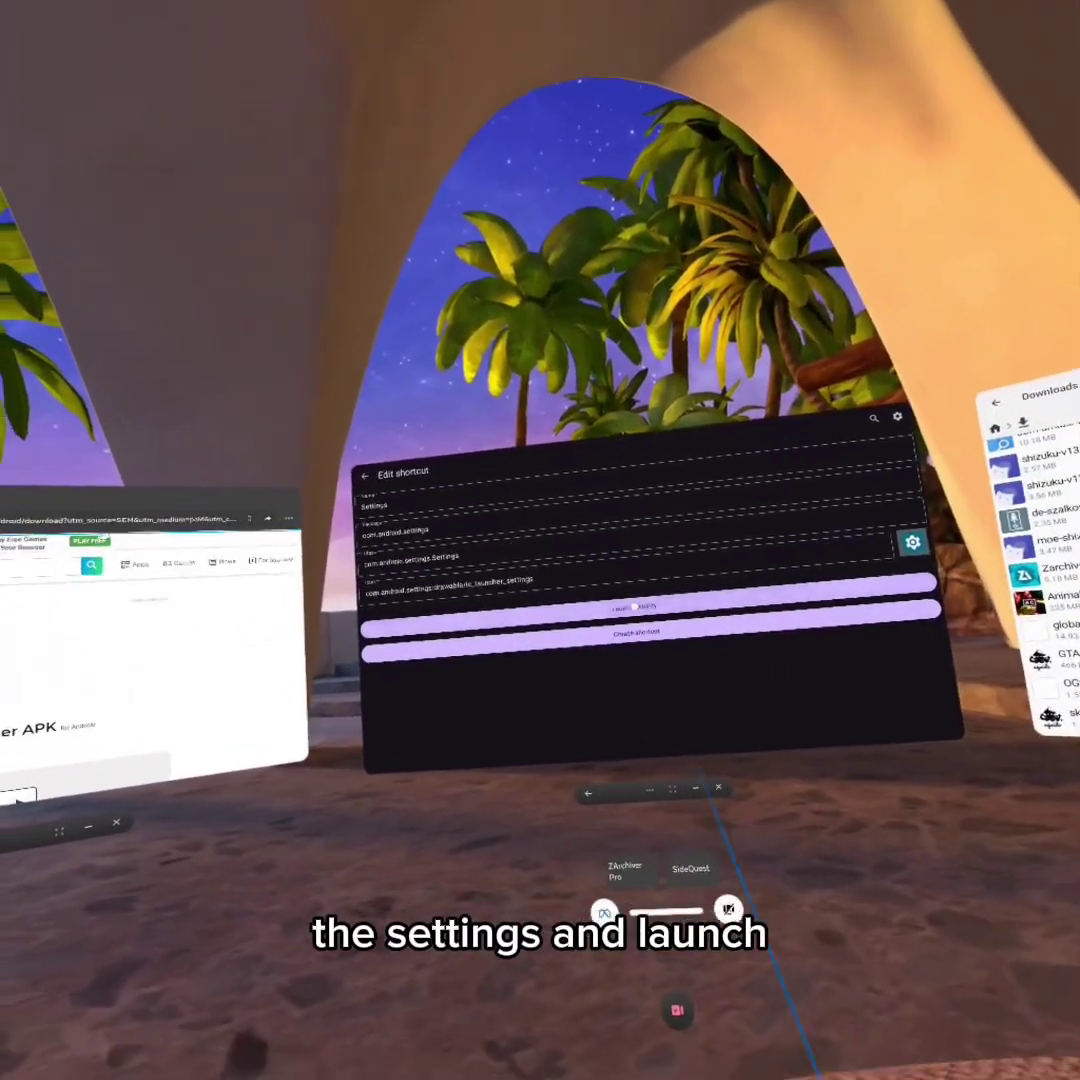
{"action": "left_click", "coordinate": [700, 665]}
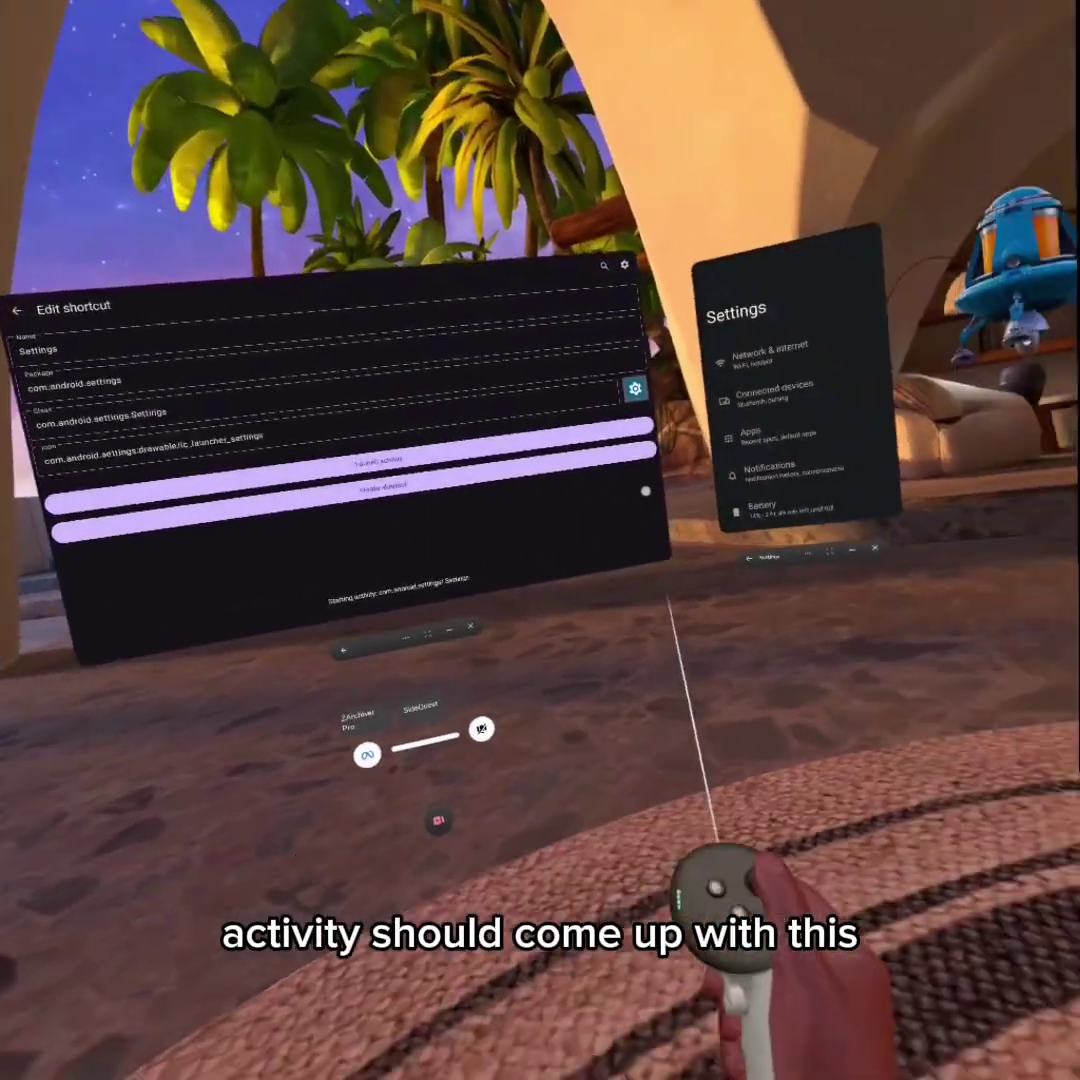
Step: Look through the About headset page in the Android settings
{"action": "scroll", "coordinate": [835, 450], "scroll_direction": "down", "scroll_amount": 6}
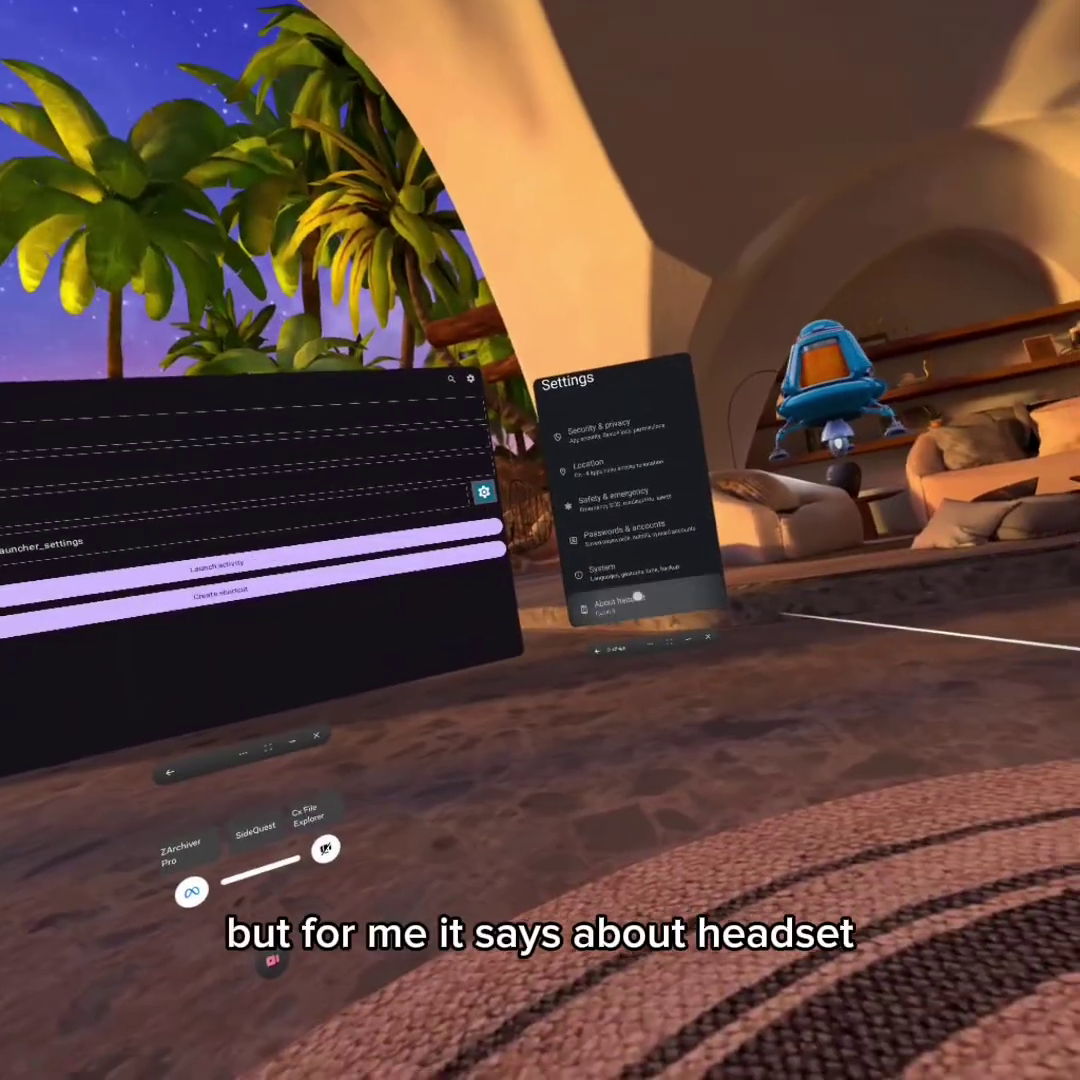
{"action": "scroll", "coordinate": [615, 567], "scroll_direction": "down", "scroll_amount": 5}
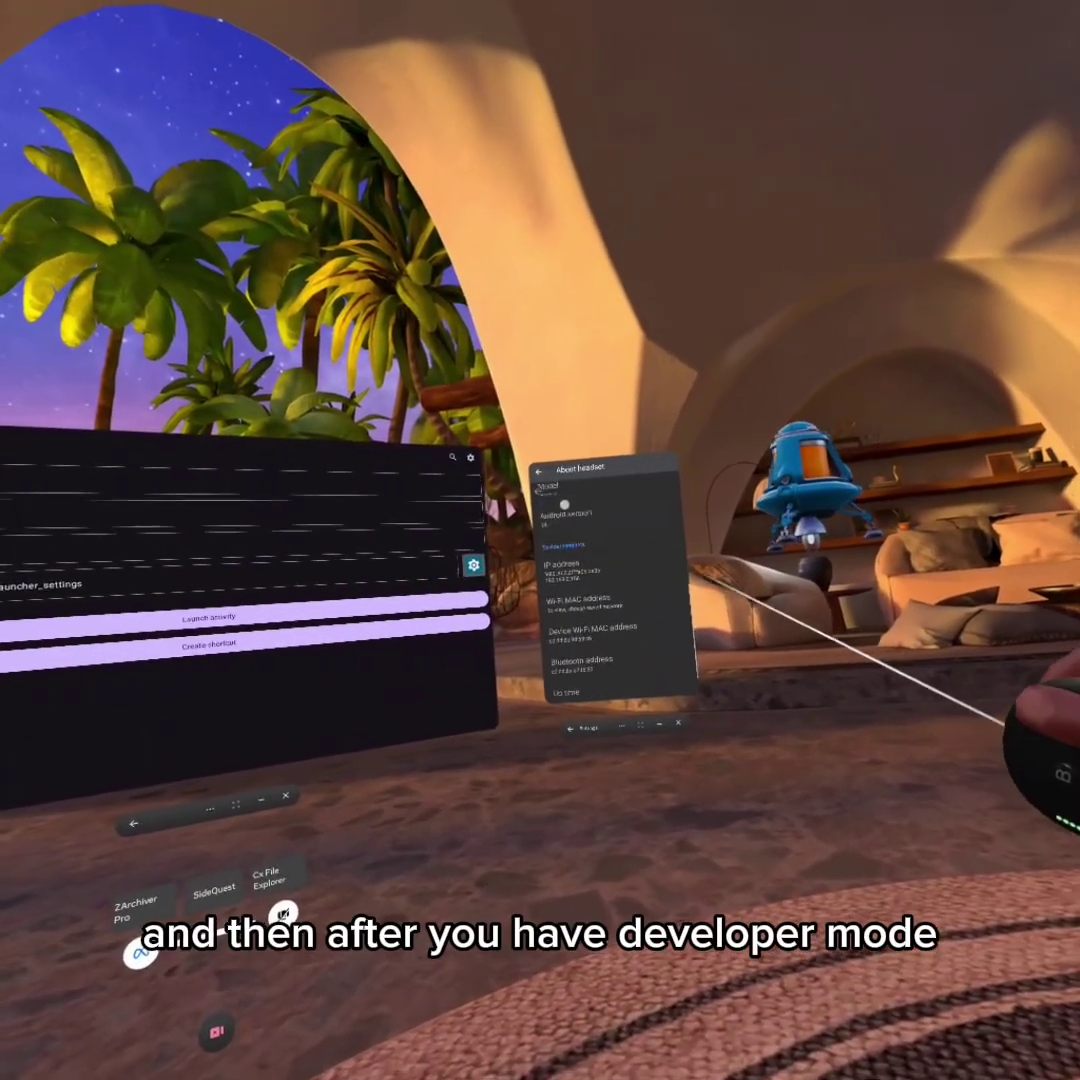
{"action": "scroll", "coordinate": [692, 585], "scroll_direction": "up", "scroll_amount": 3}
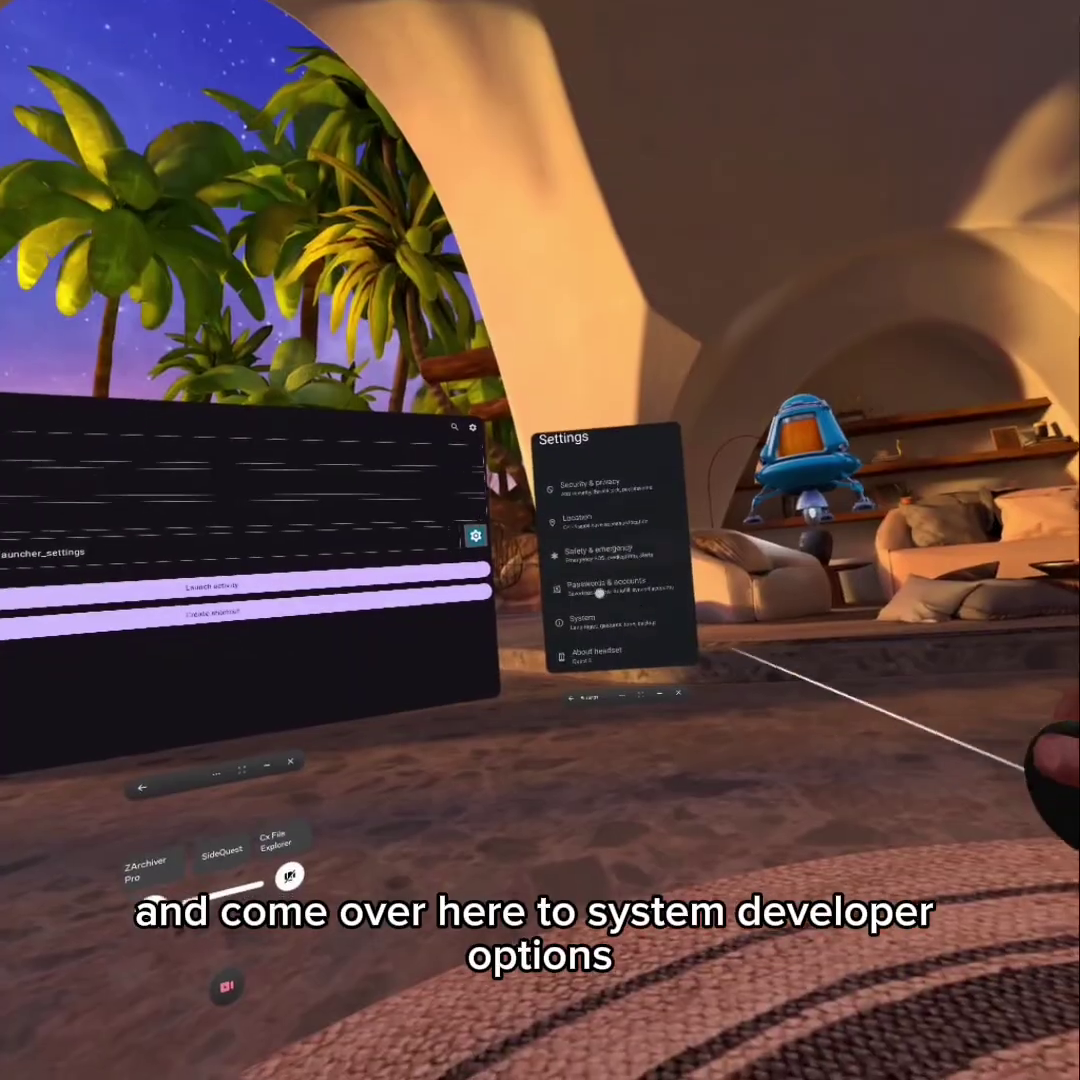
Step: Turn on wireless debugging in the system's developer options and show its settings page
{"action": "left_click", "coordinate": [589, 605]}
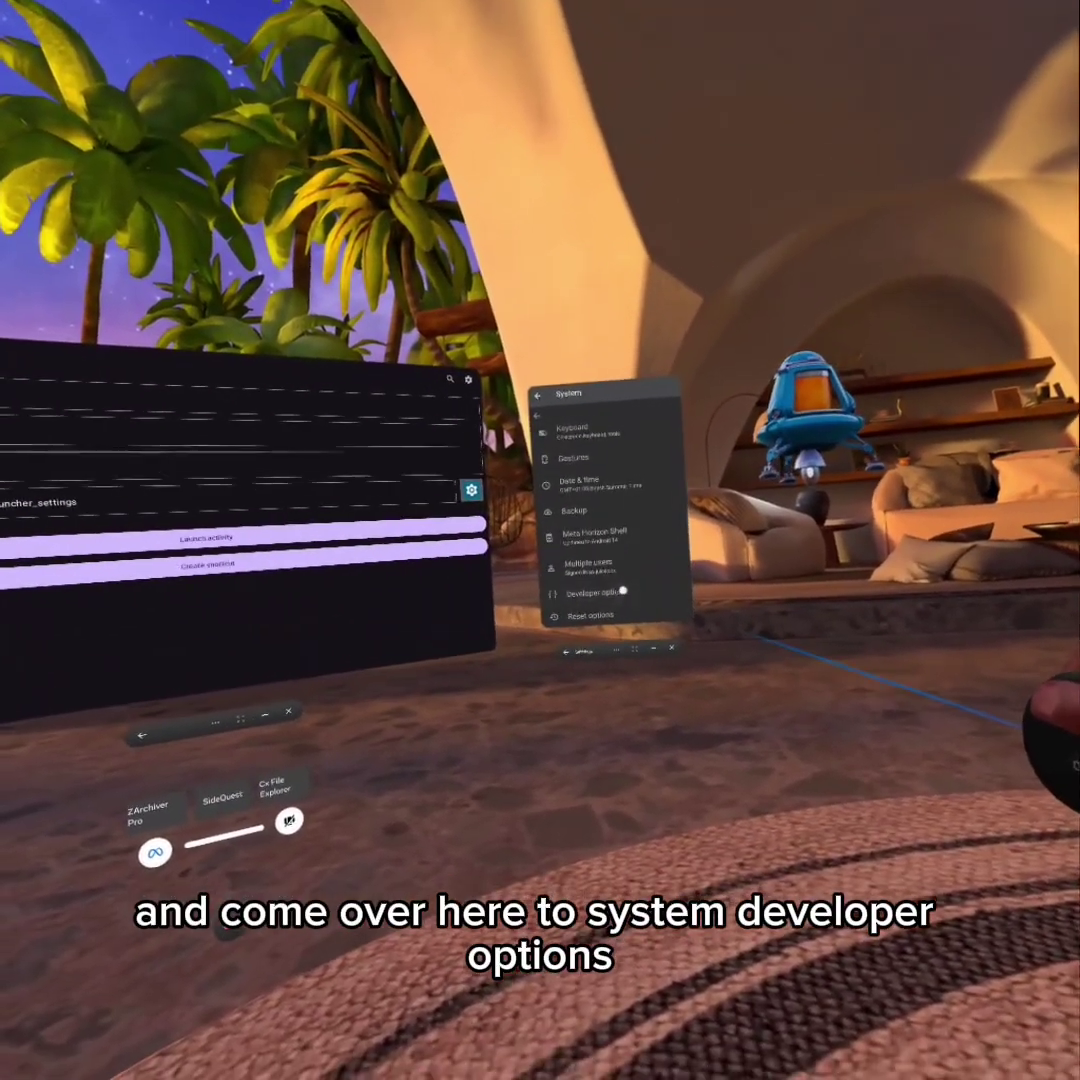
{"action": "left_click", "coordinate": [601, 577]}
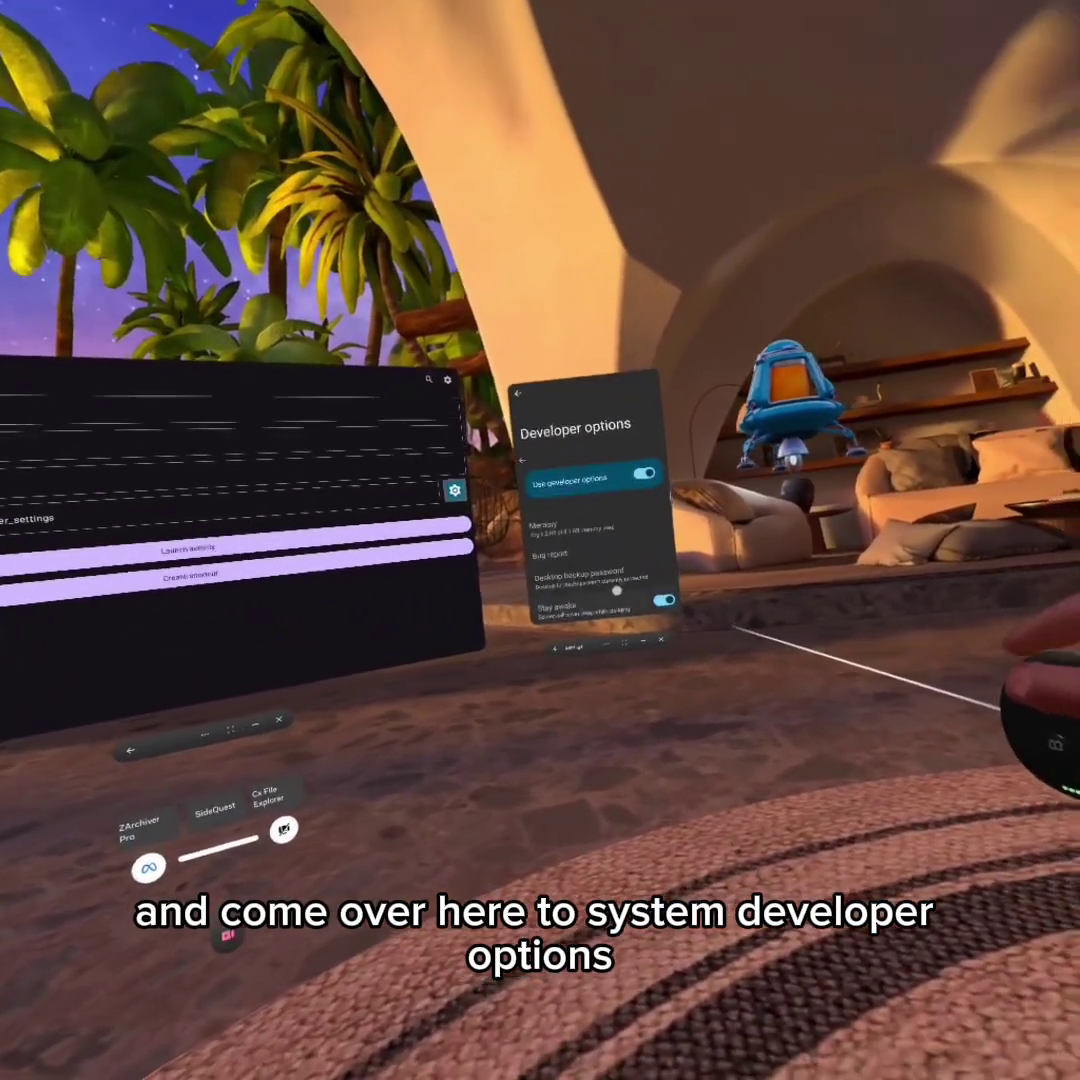
{"action": "scroll", "coordinate": [605, 578], "scroll_direction": "down", "scroll_amount": 5}
{"action": "scroll", "coordinate": [640, 660], "scroll_direction": "down", "scroll_amount": 3}
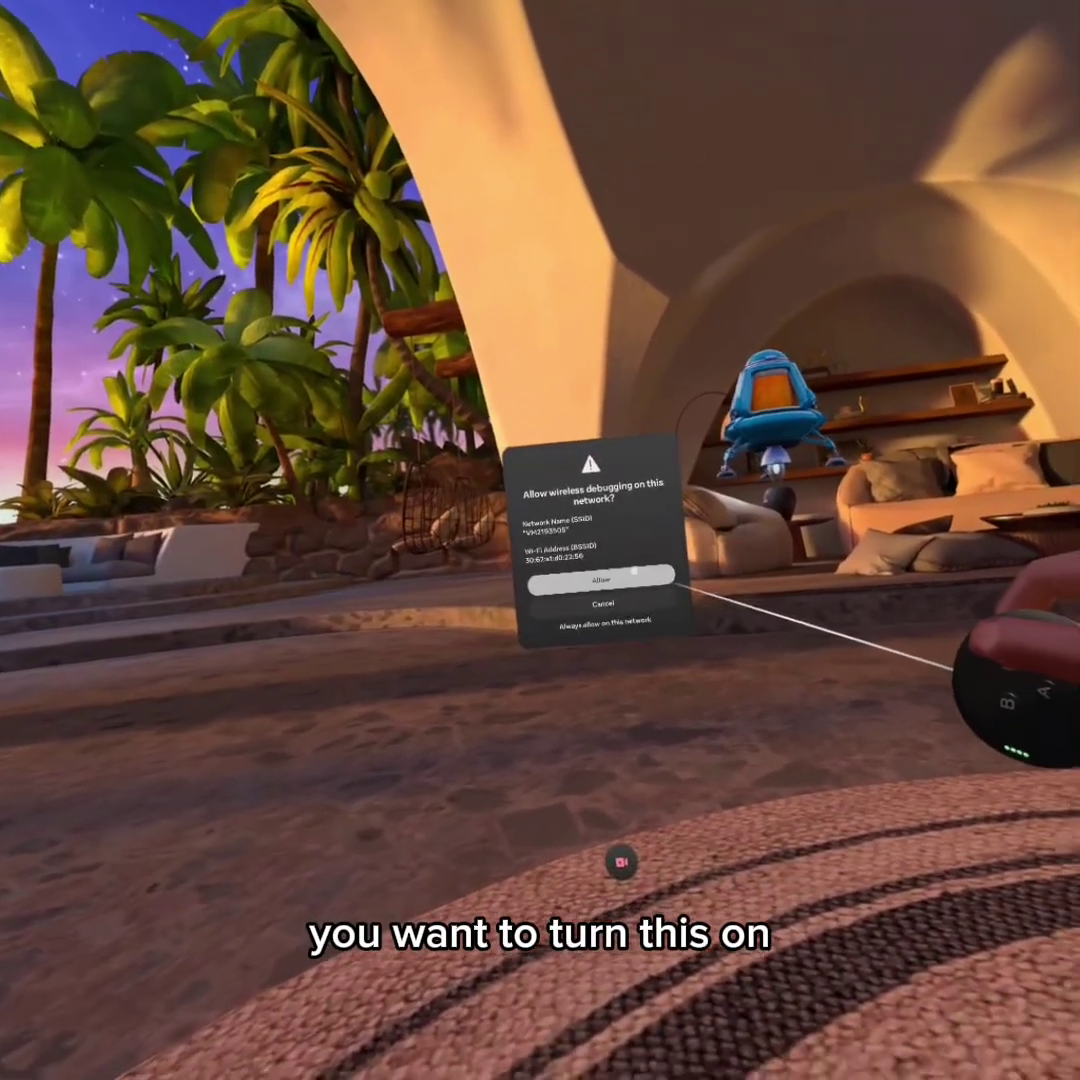
{"action": "left_click", "coordinate": [633, 572]}
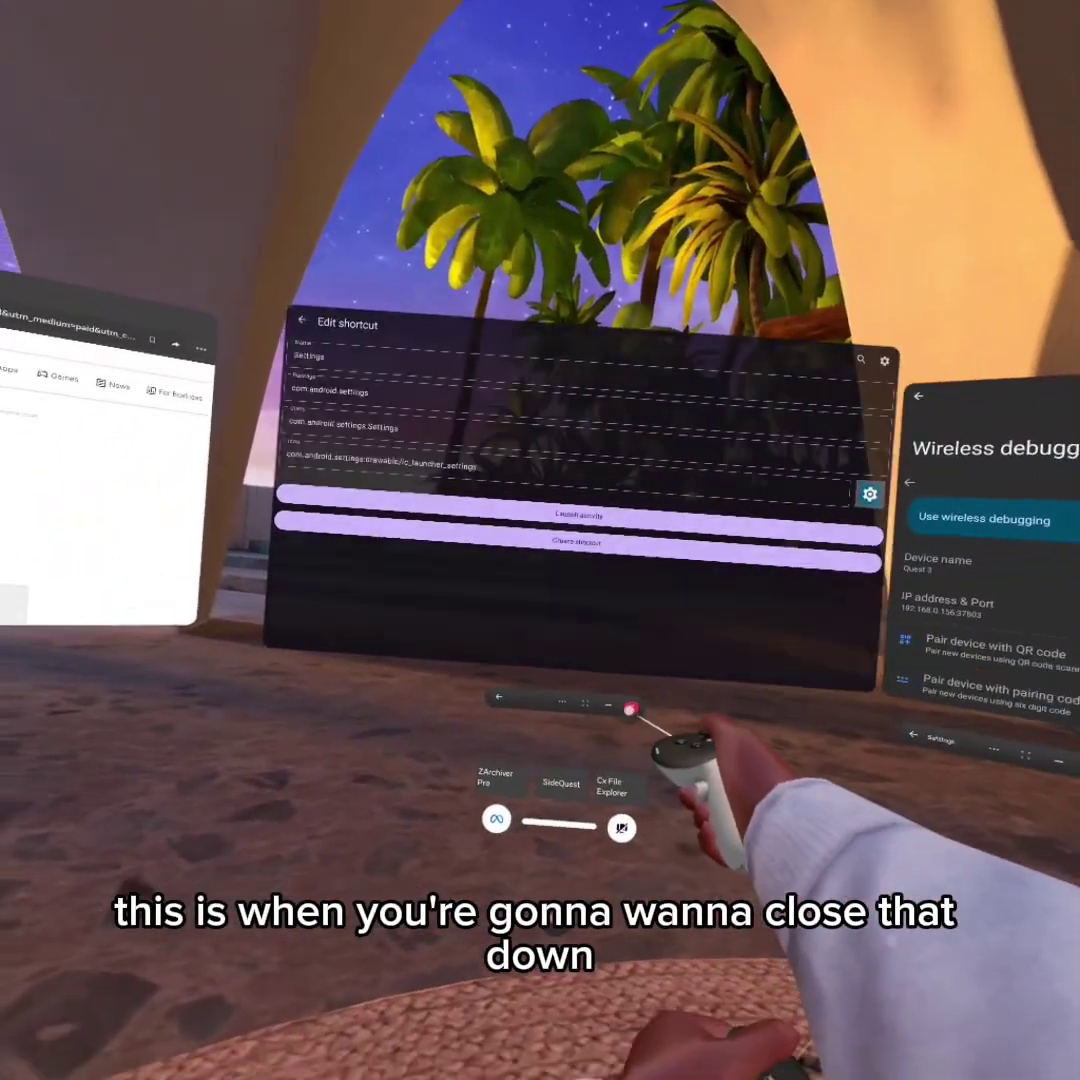
Step: Close Activity Launcher, launch MBF Launcher from the unknown sources, and display a wireless debugging pairing code for the device
{"action": "left_click", "coordinate": [559, 711]}
{"action": "left_click", "coordinate": [470, 775]}
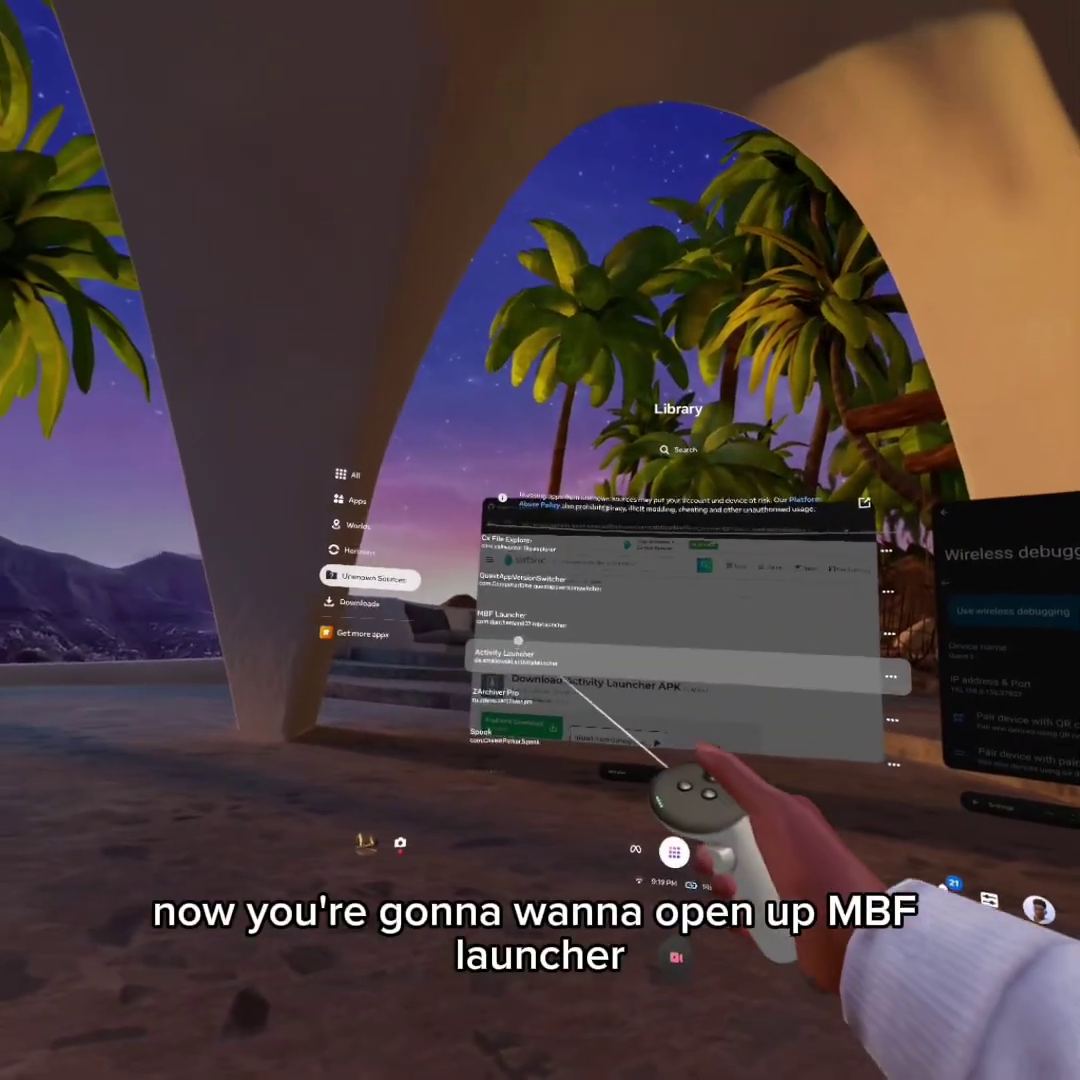
{"action": "left_click", "coordinate": [520, 617]}
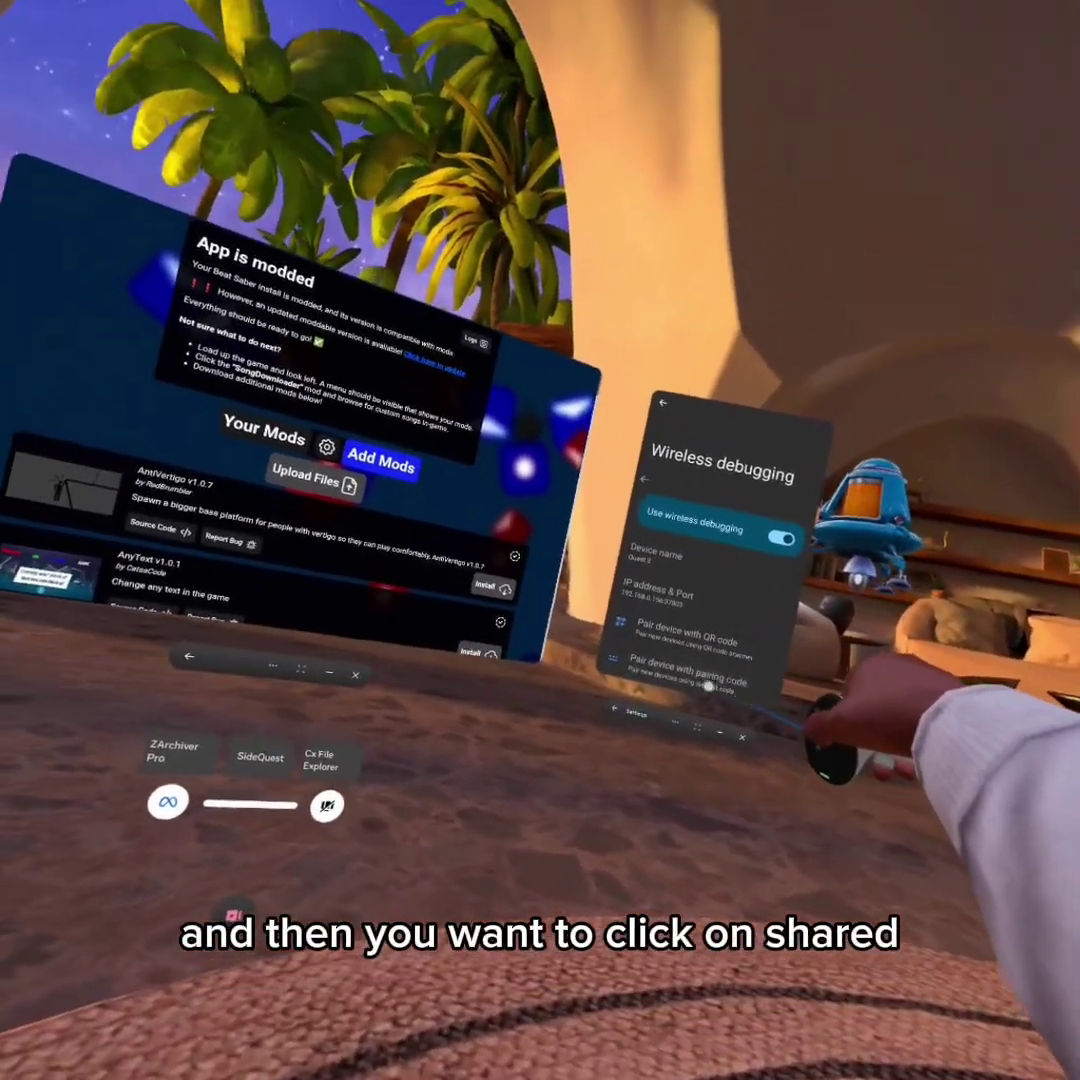
{"action": "left_click", "coordinate": [693, 630]}
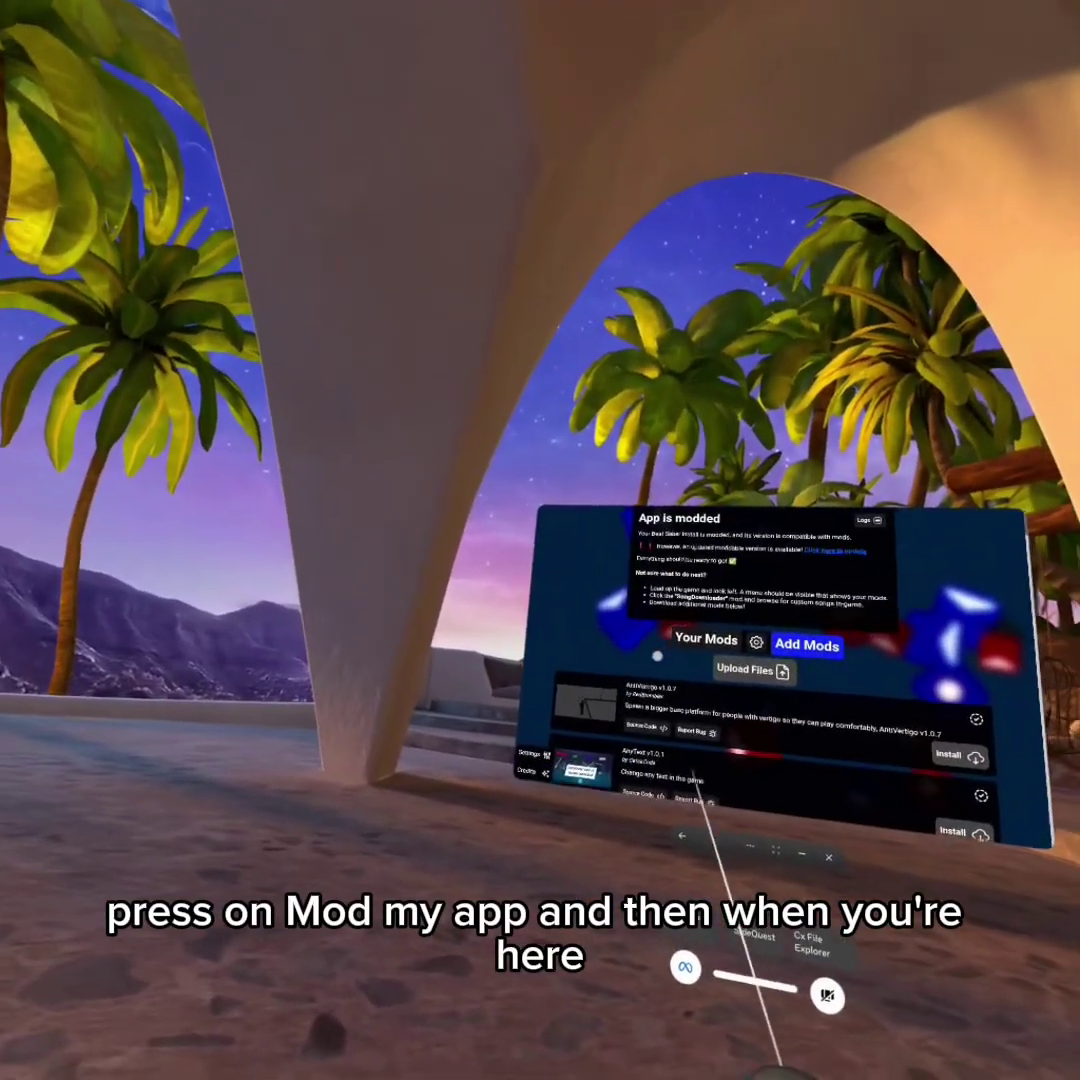
Step: Upload the Diamondpoint_v2 whacker file from the Downloads folder, choosing it through Cx File Explorer
{"action": "scroll", "coordinate": [700, 760], "scroll_direction": "down", "scroll_amount": 5}
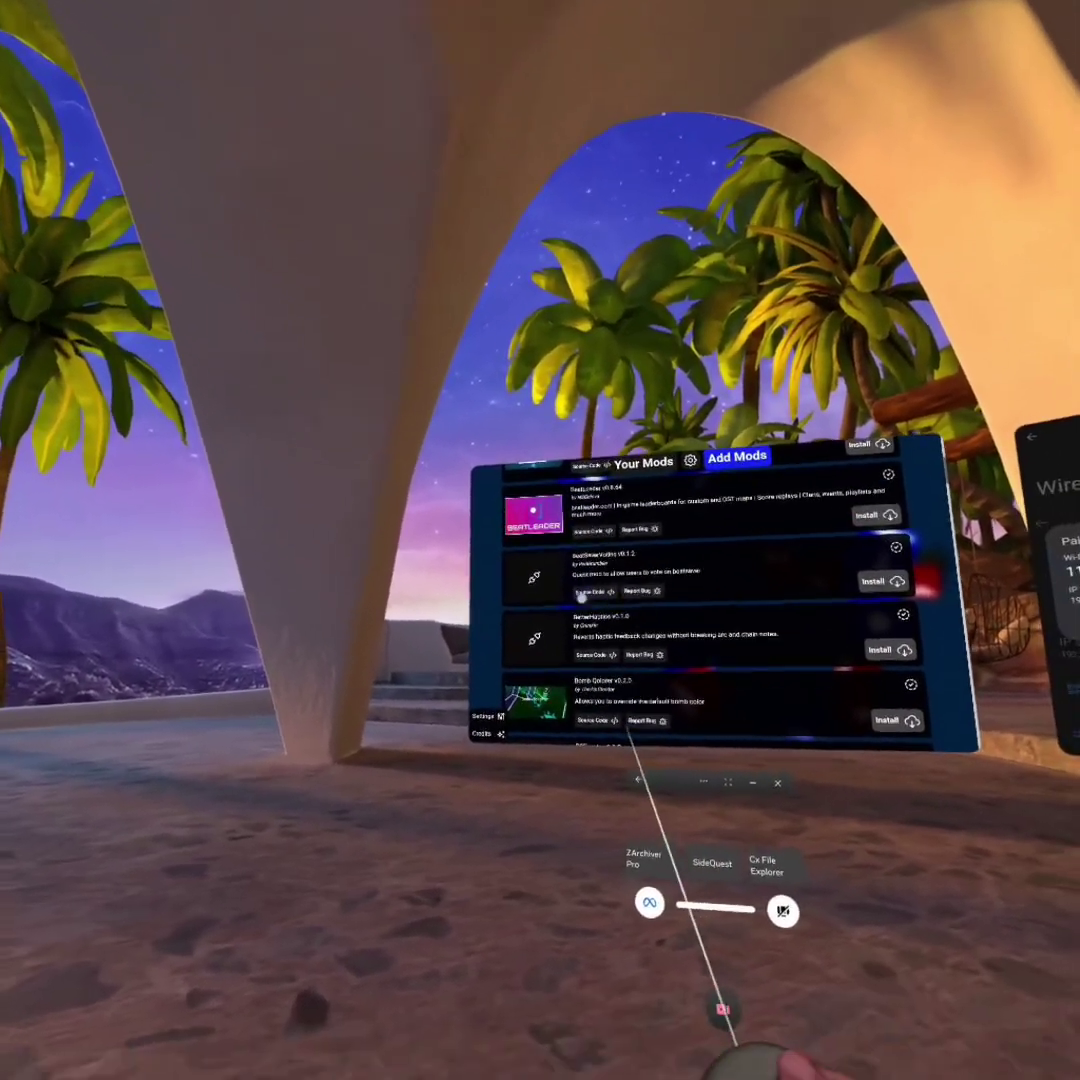
{"action": "scroll", "coordinate": [622, 710], "scroll_direction": "down", "scroll_amount": 3}
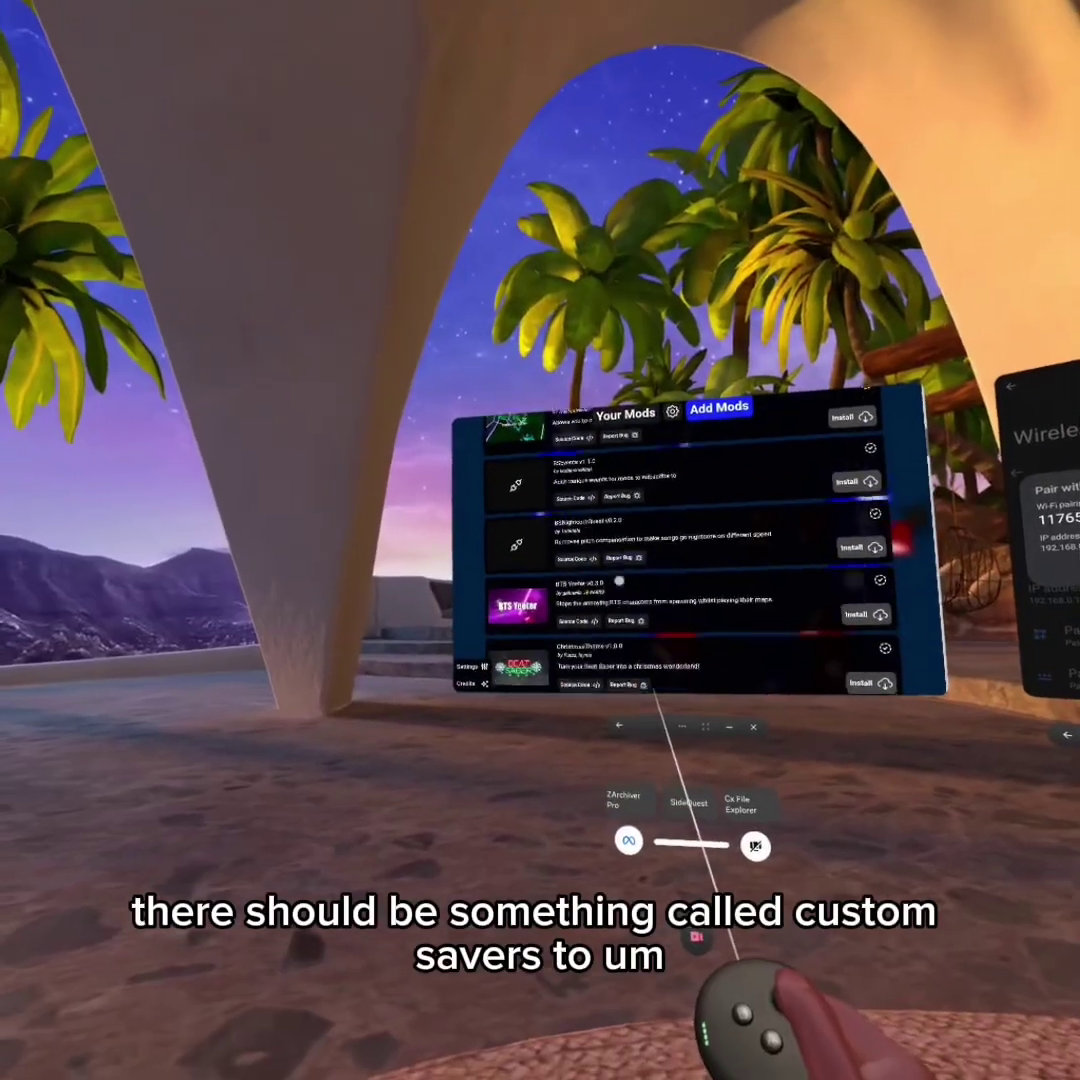
{"action": "scroll", "coordinate": [619, 577], "scroll_direction": "down", "scroll_amount": 5}
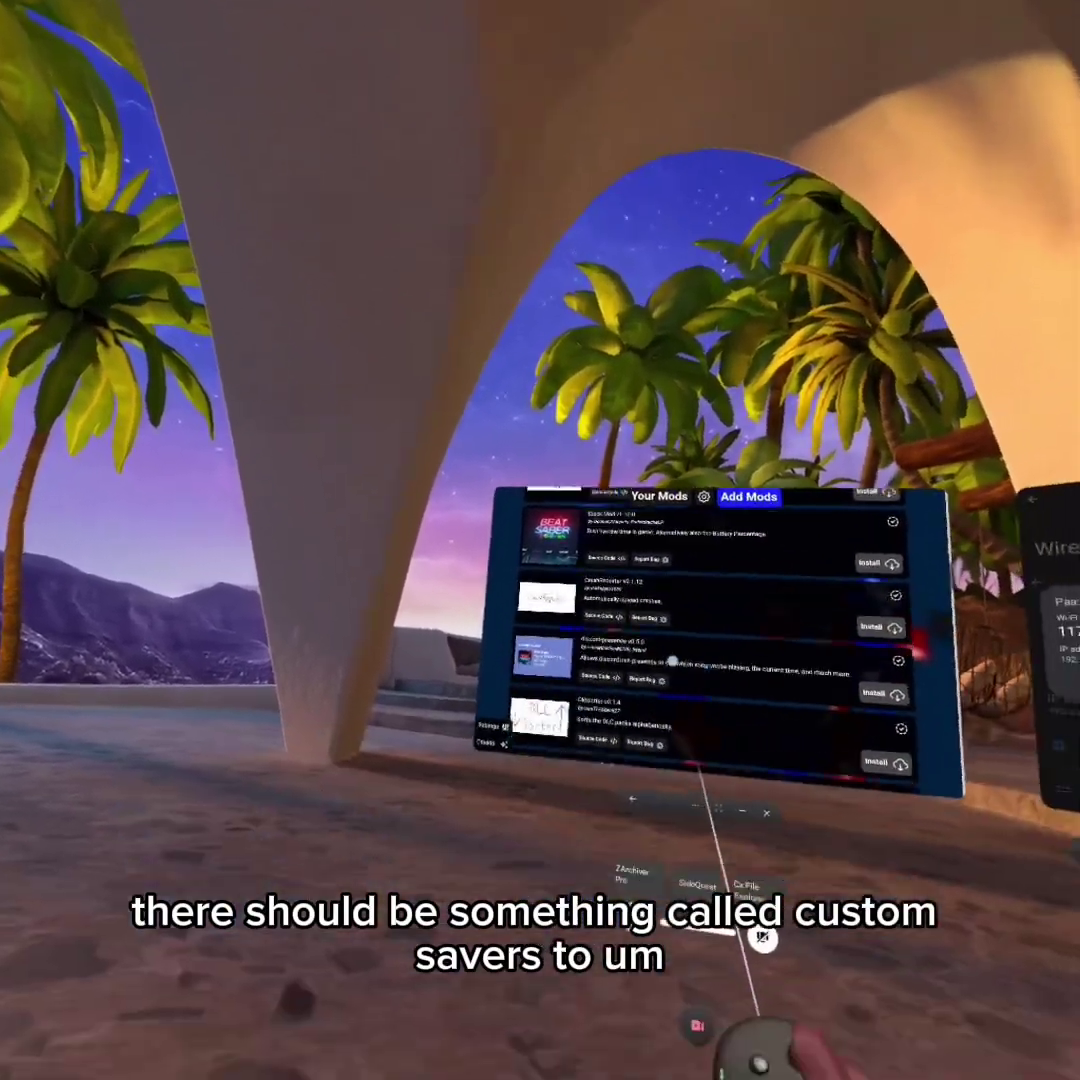
{"action": "scroll", "coordinate": [668, 625], "scroll_direction": "up", "scroll_amount": 4}
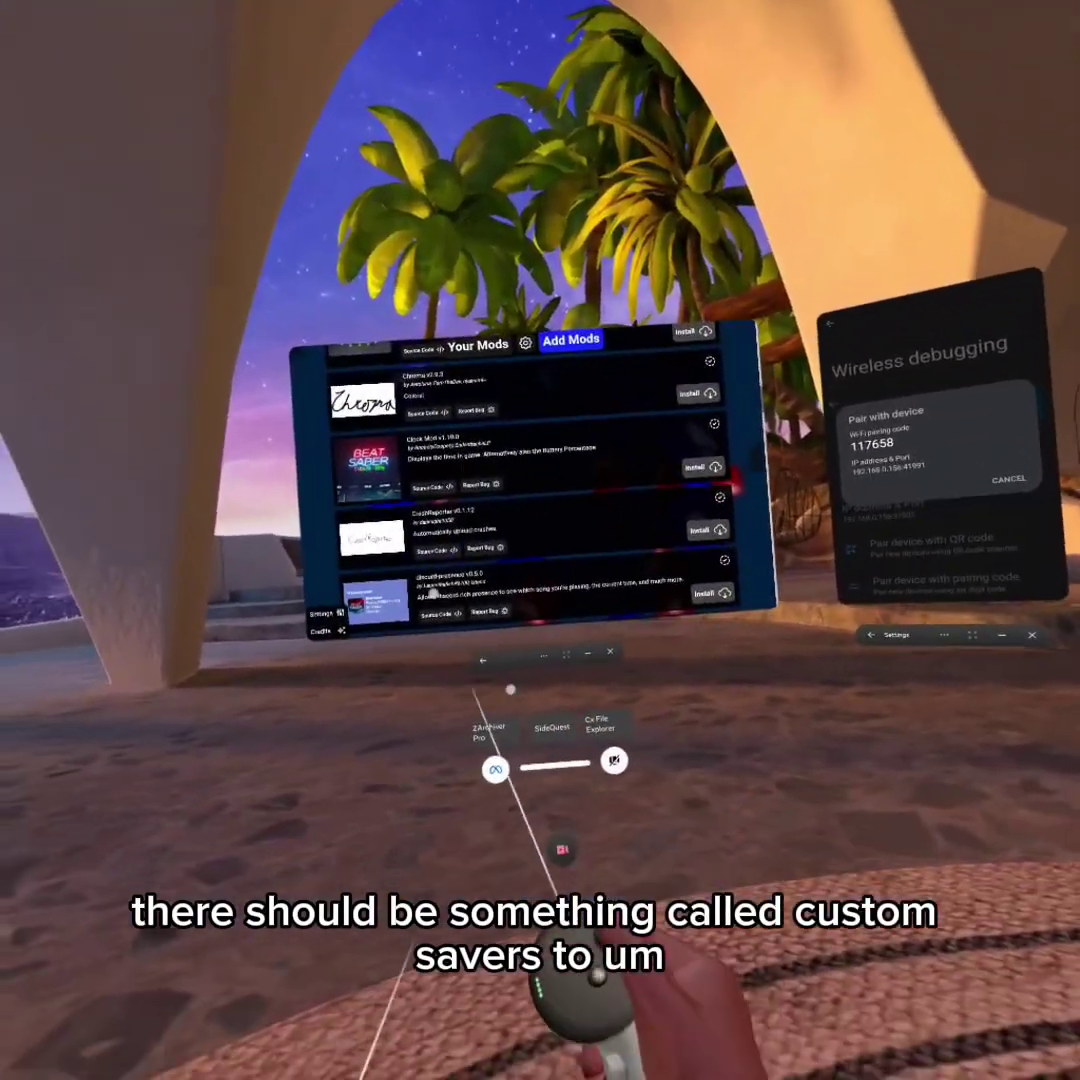
{"action": "scroll", "coordinate": [595, 616], "scroll_direction": "up", "scroll_amount": 4}
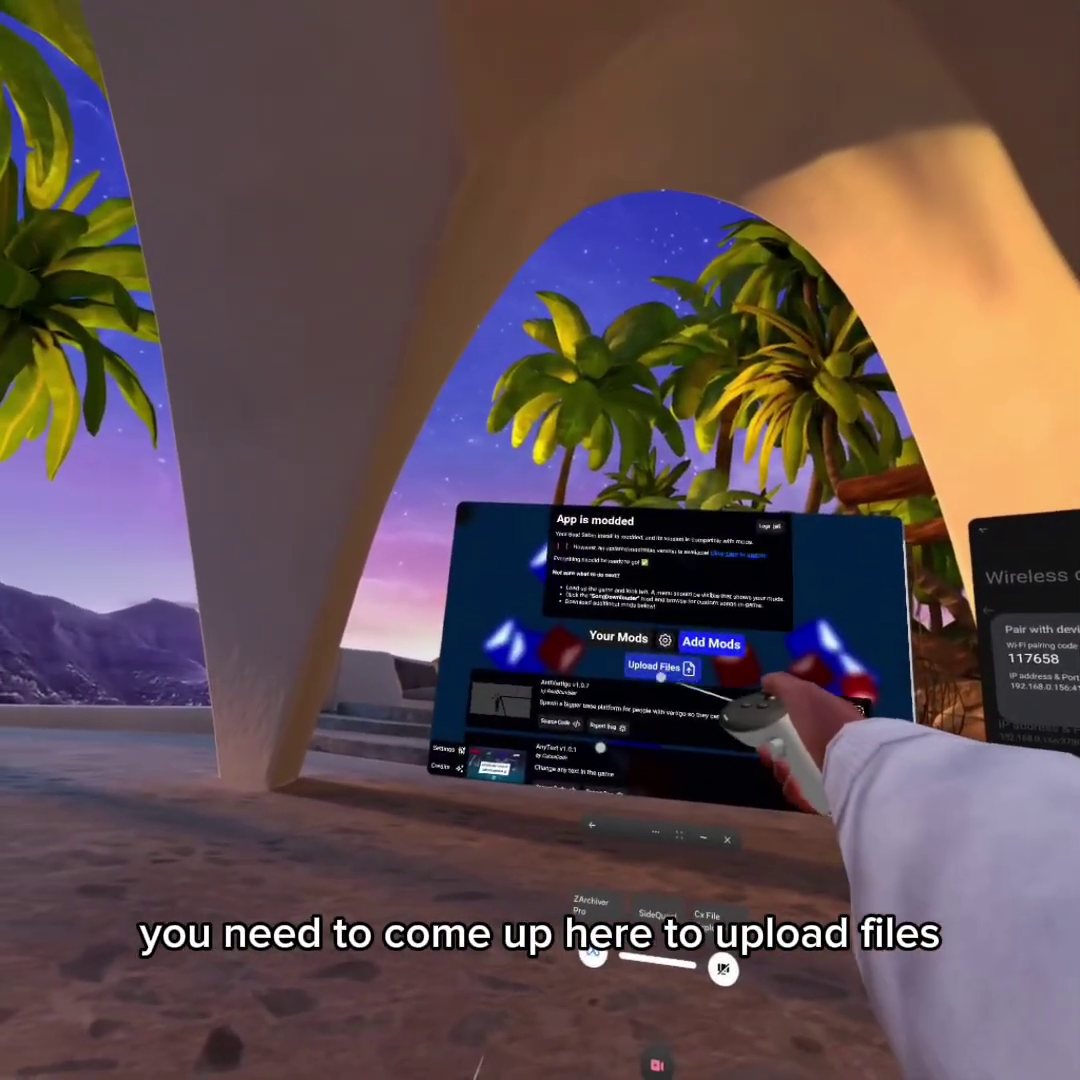
{"action": "left_click", "coordinate": [690, 664]}
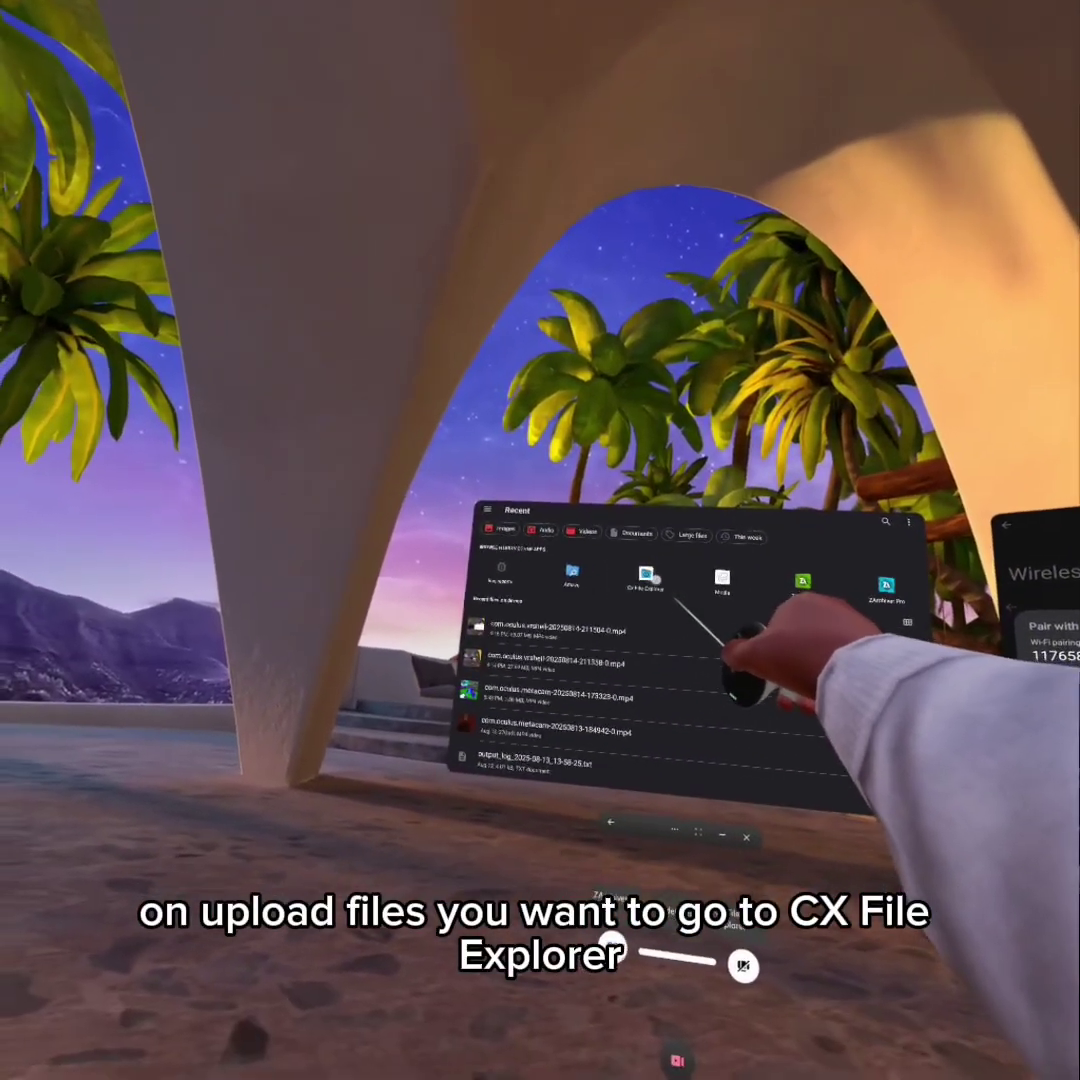
{"action": "left_click", "coordinate": [648, 576]}
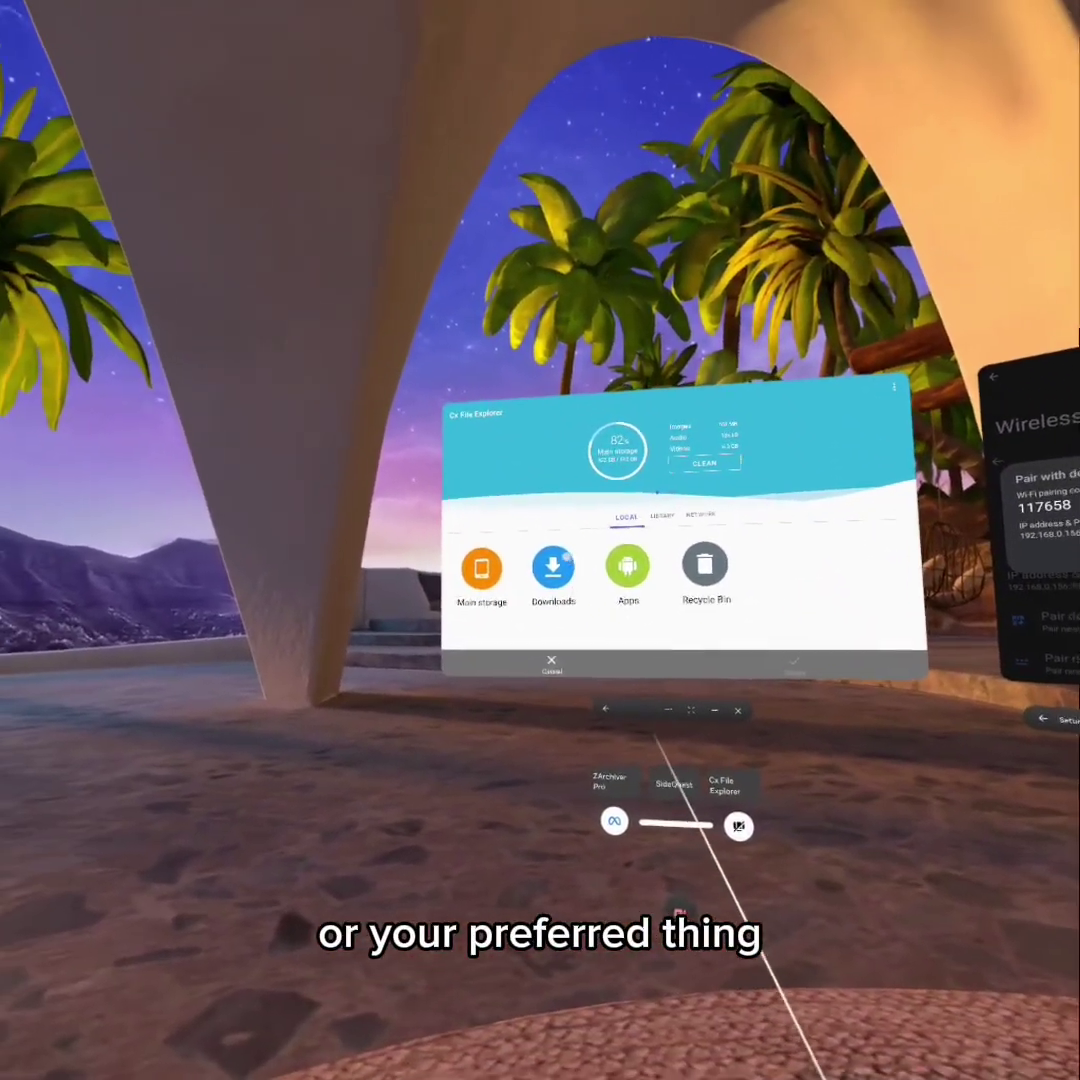
{"action": "left_click", "coordinate": [565, 558]}
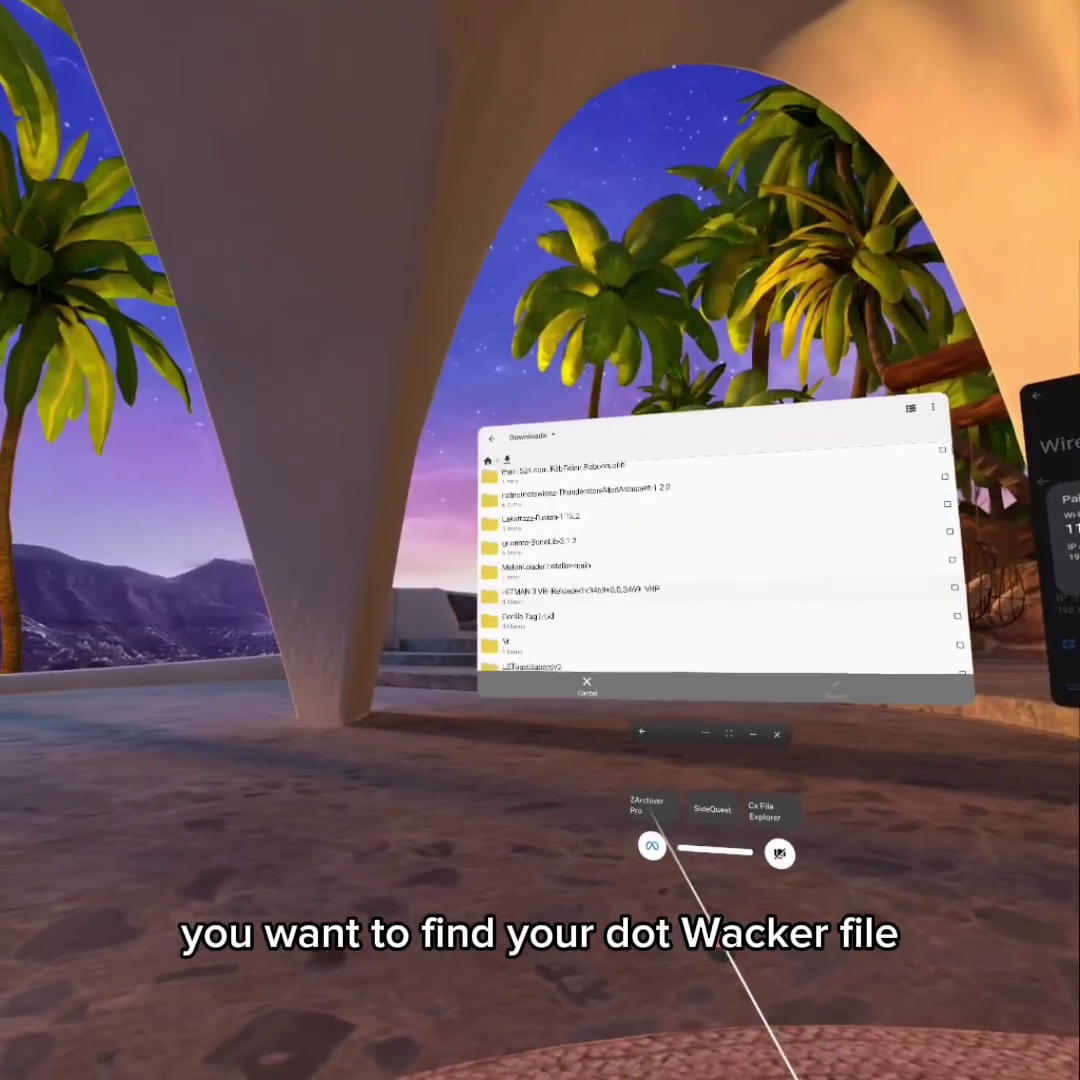
{"action": "scroll", "coordinate": [720, 570], "scroll_direction": "down", "scroll_amount": 5}
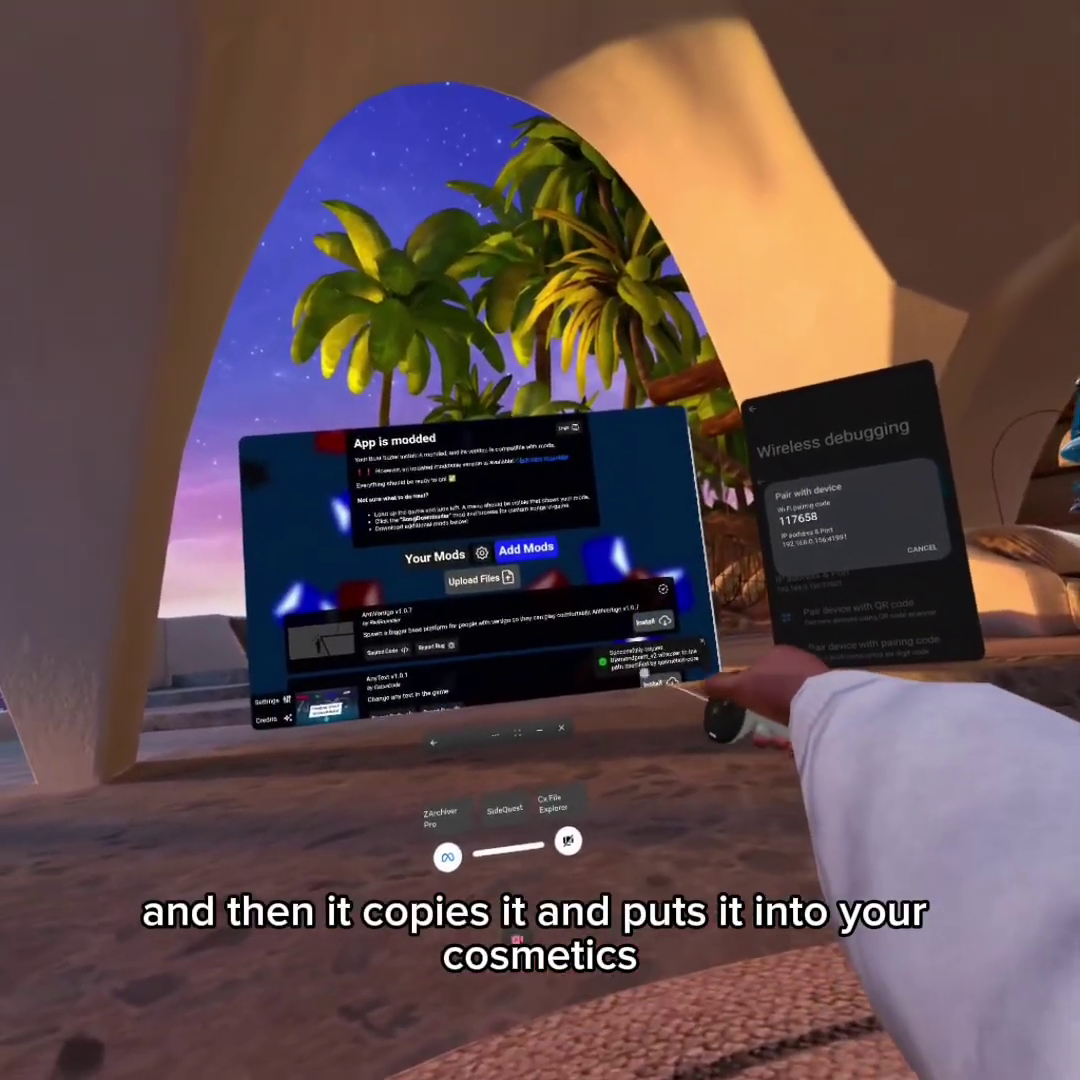
Step: Look through the mods available to add, including GraphicsTweaks, and review the list of mods already installed
{"action": "scroll", "coordinate": [600, 600], "scroll_direction": "down", "scroll_amount": 5}
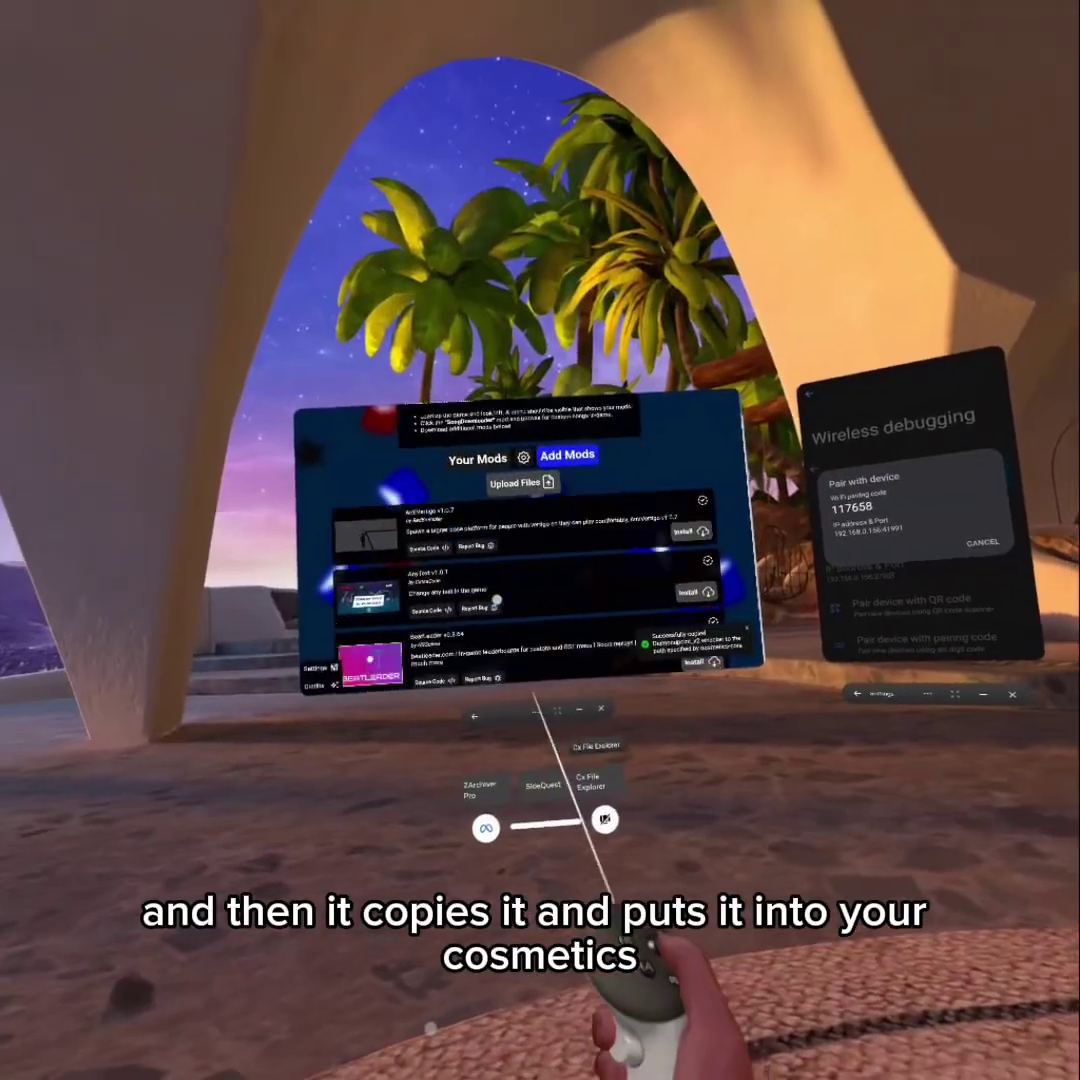
{"action": "scroll", "coordinate": [572, 567], "scroll_direction": "down", "scroll_amount": 3}
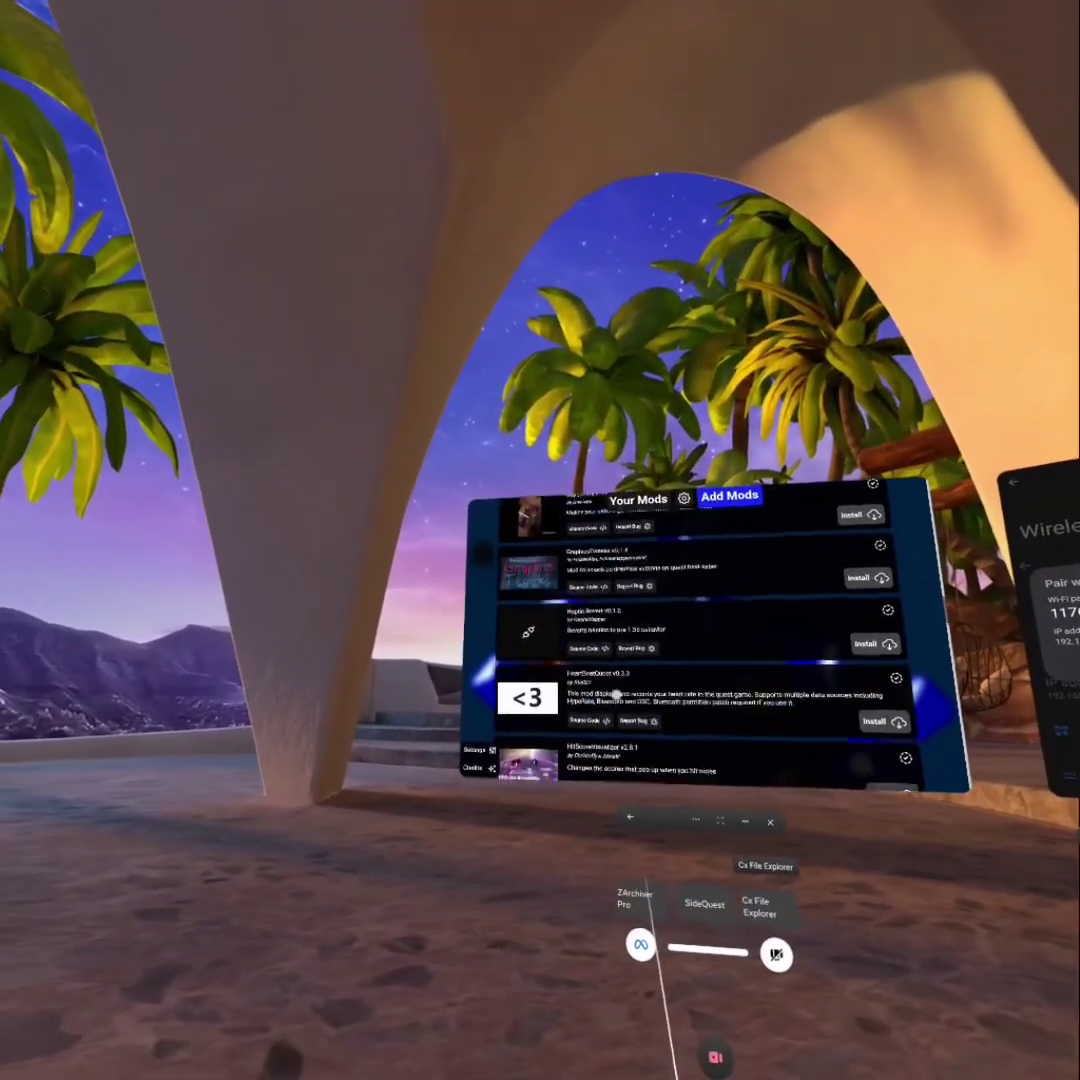
{"action": "scroll", "coordinate": [616, 692], "scroll_direction": "down", "scroll_amount": 2}
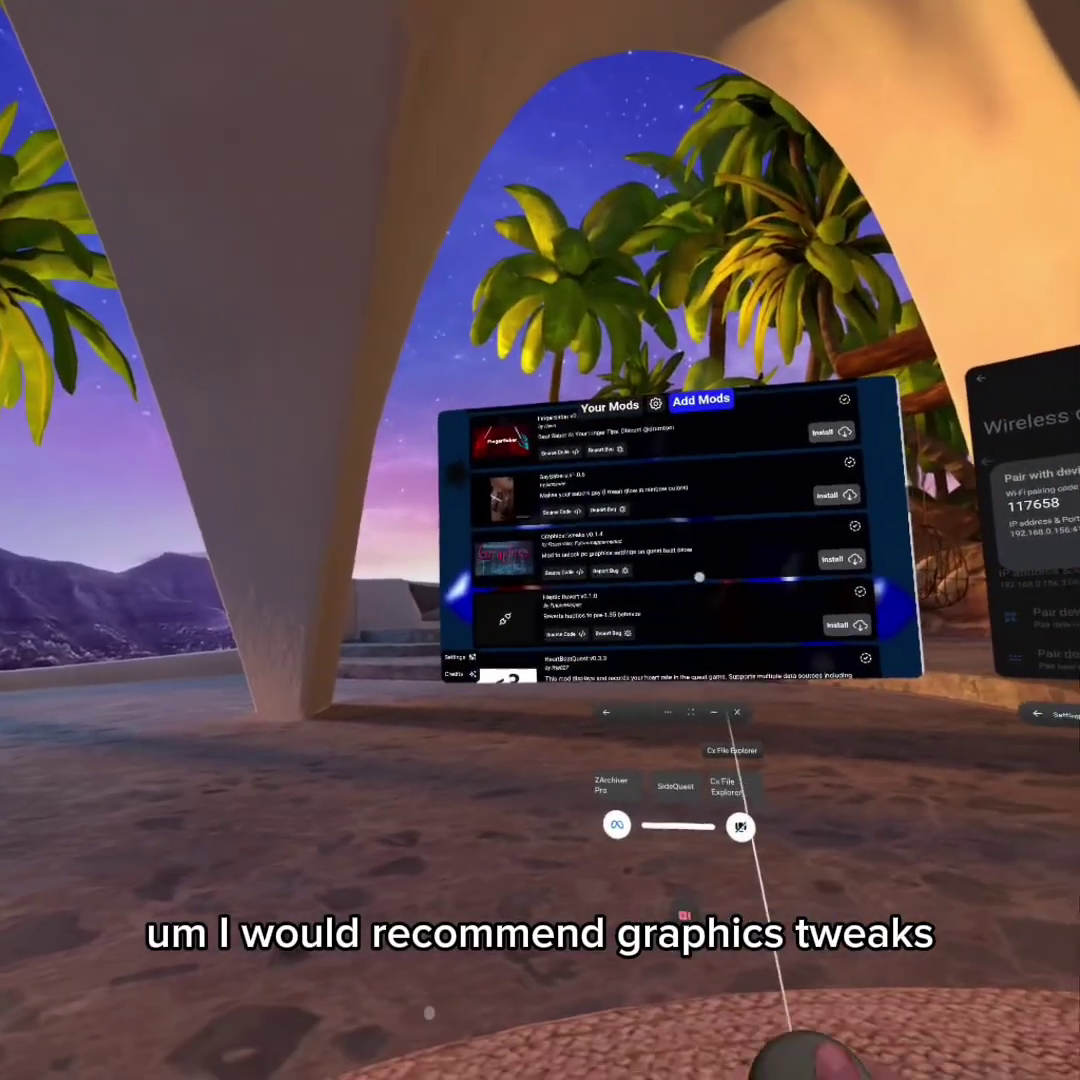
{"action": "scroll", "coordinate": [670, 620], "scroll_direction": "up", "scroll_amount": 5}
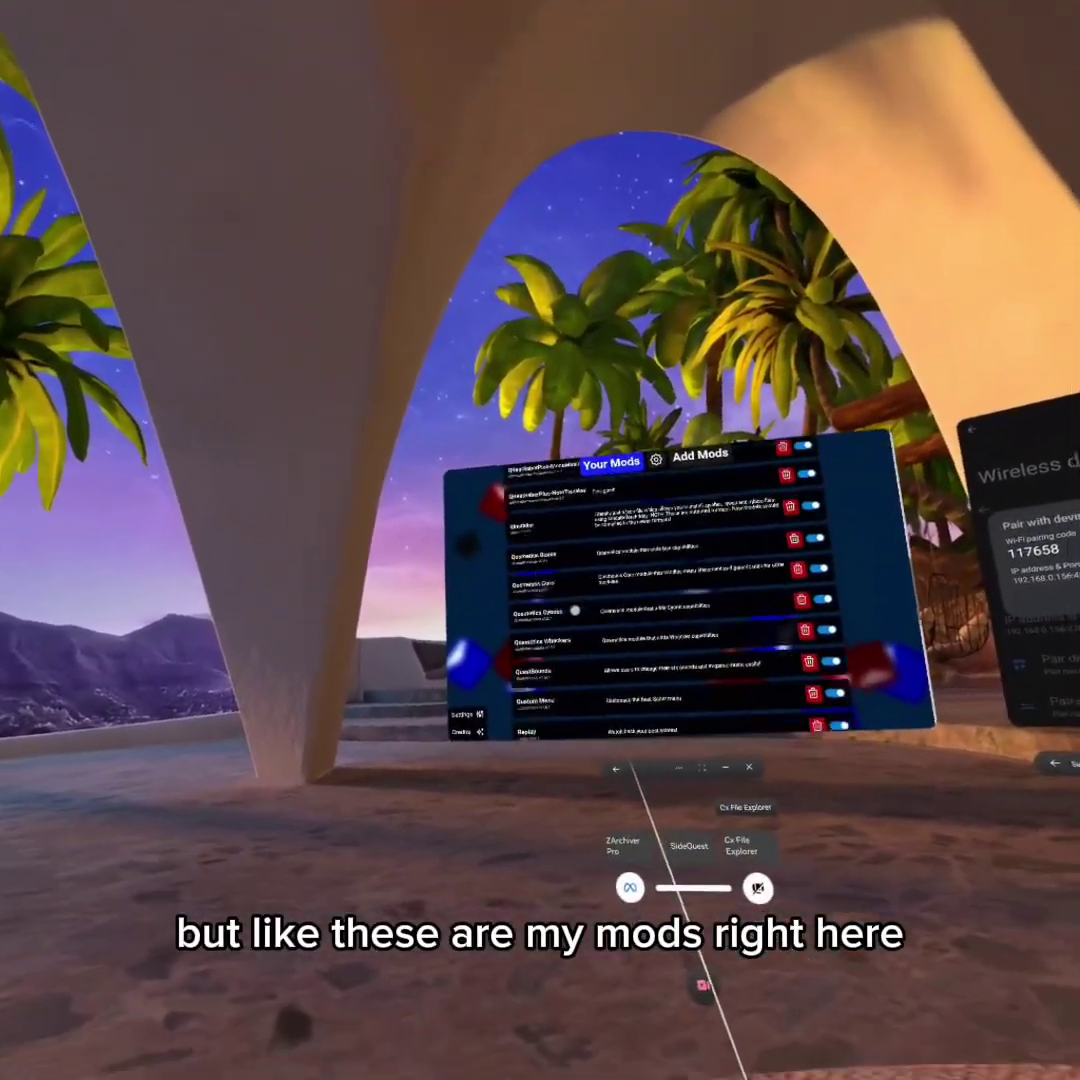
{"action": "scroll", "coordinate": [578, 614], "scroll_direction": "up", "scroll_amount": 5}
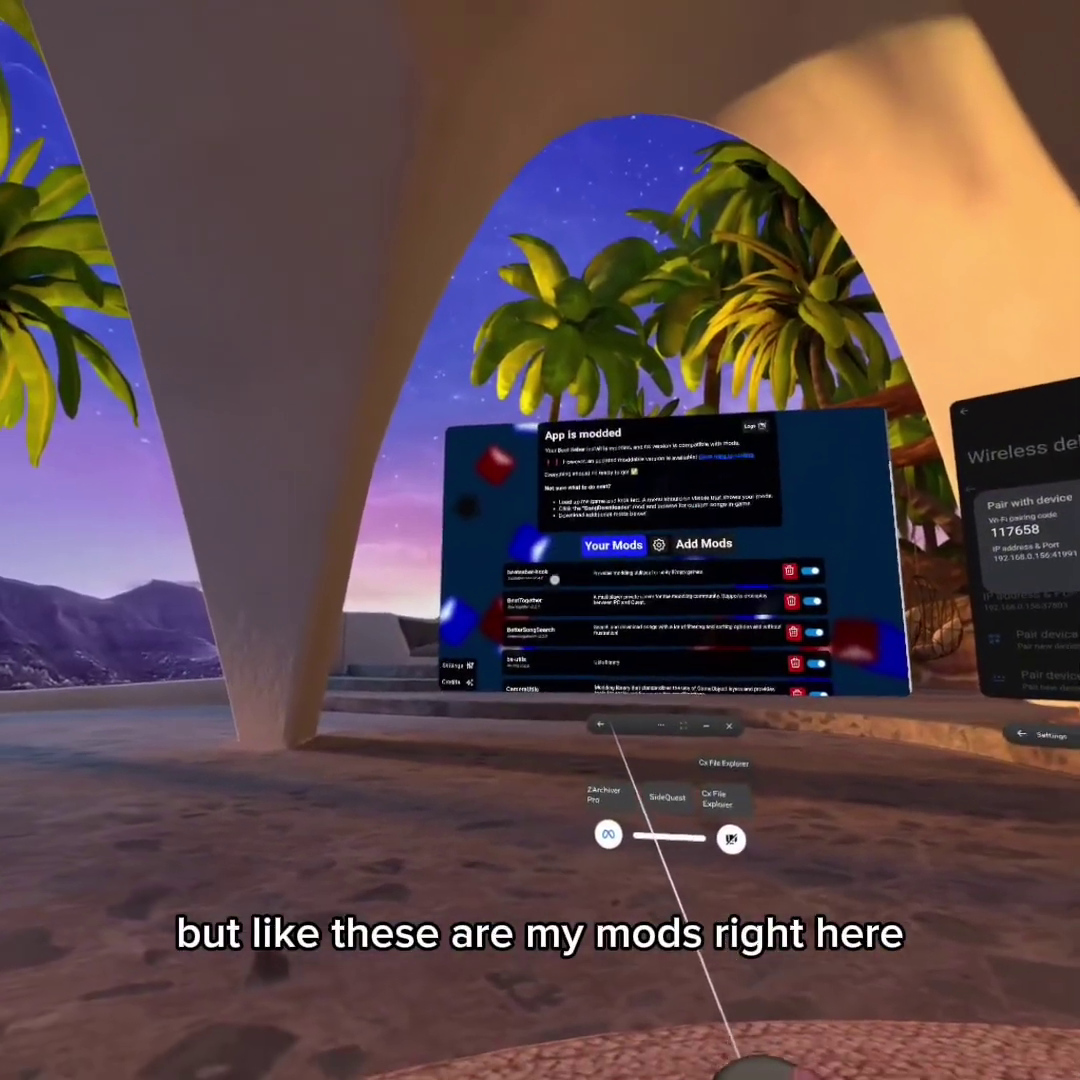
{"action": "scroll", "coordinate": [547, 601], "scroll_direction": "down", "scroll_amount": 1}
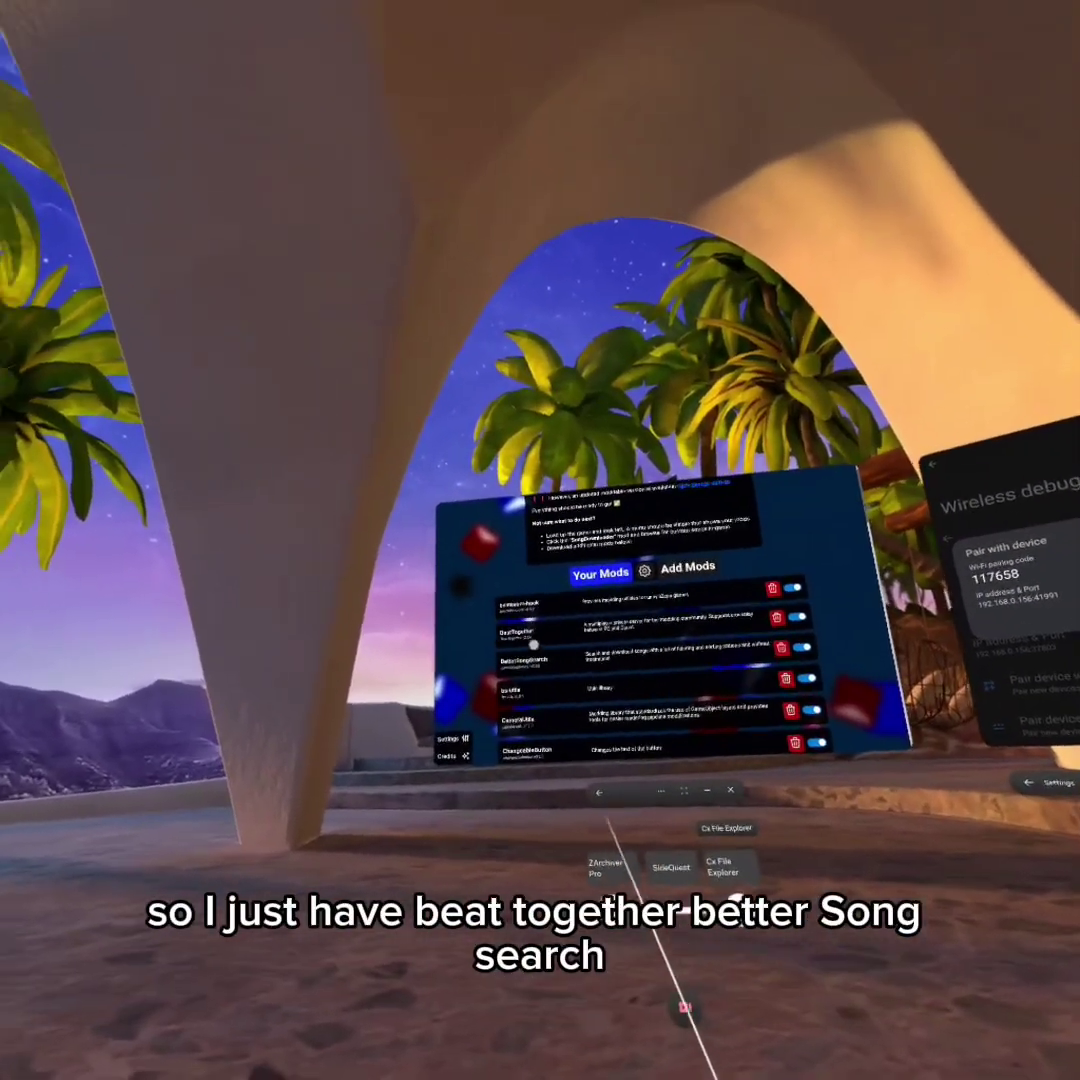
{"action": "scroll", "coordinate": [648, 656], "scroll_direction": "down", "scroll_amount": 2}
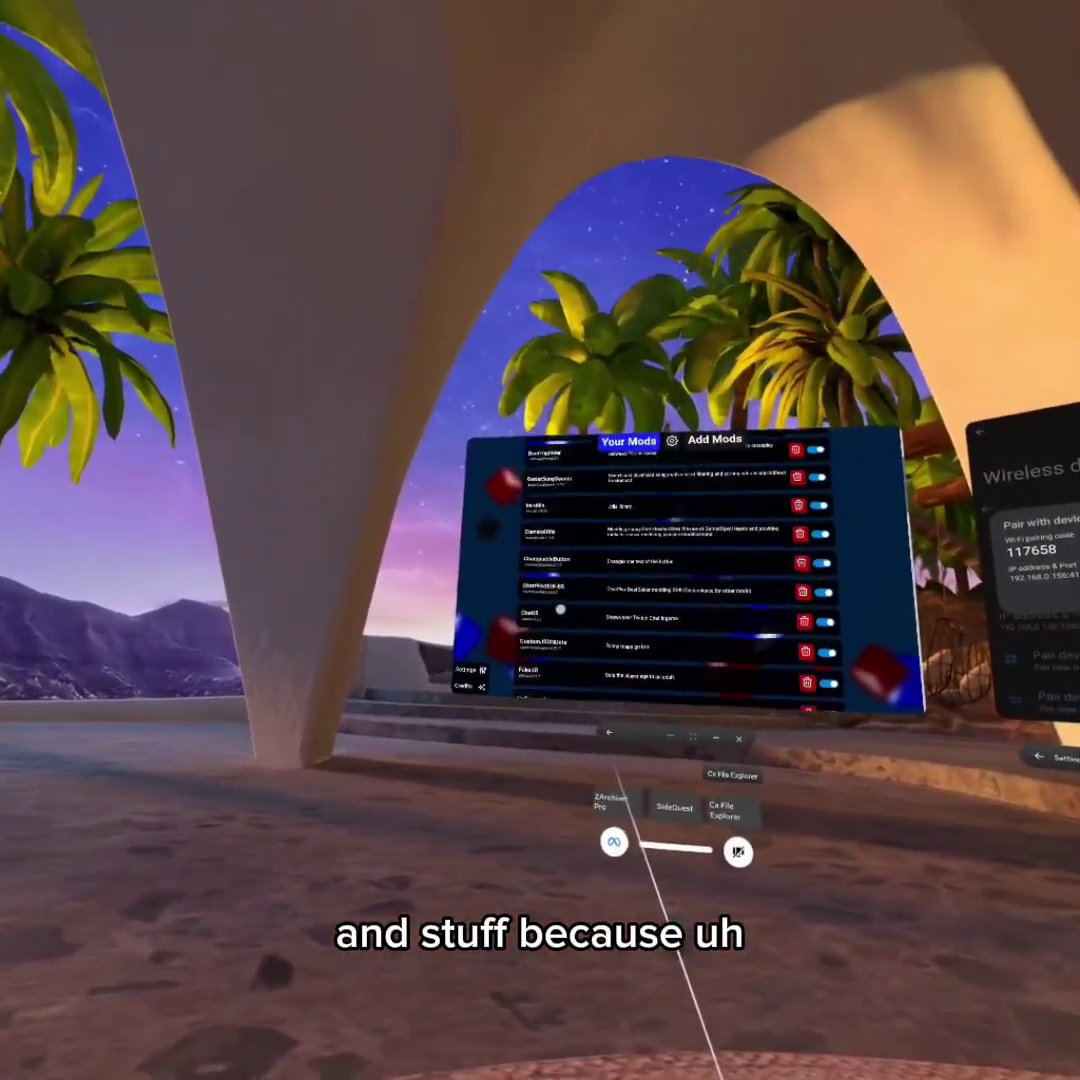
{"action": "scroll", "coordinate": [680, 780], "scroll_direction": "up", "scroll_amount": 3}
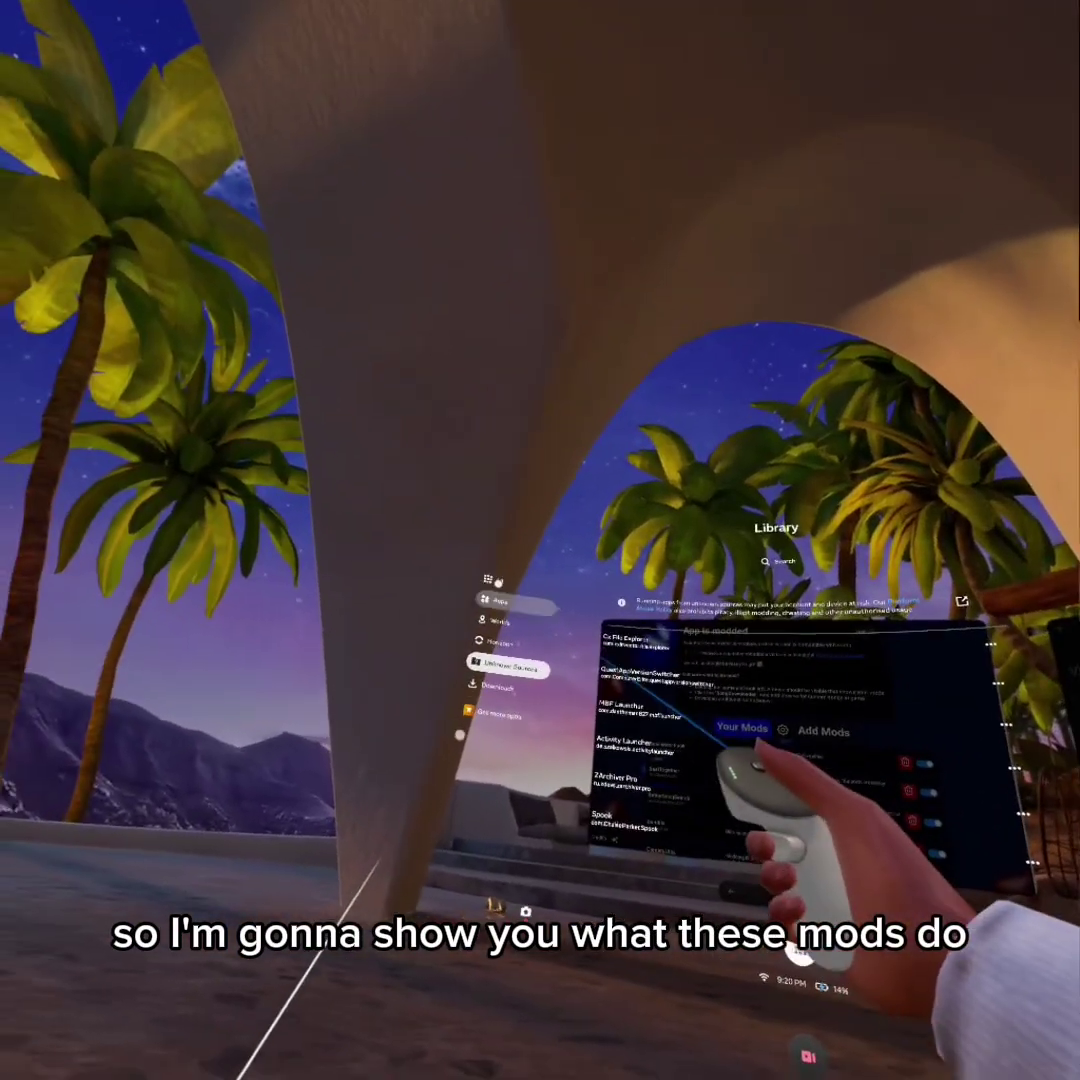
Step: Launch Beat Saber from the full app library and continue past the health and safety warning to the main menu
{"action": "left_click", "coordinate": [498, 582]}
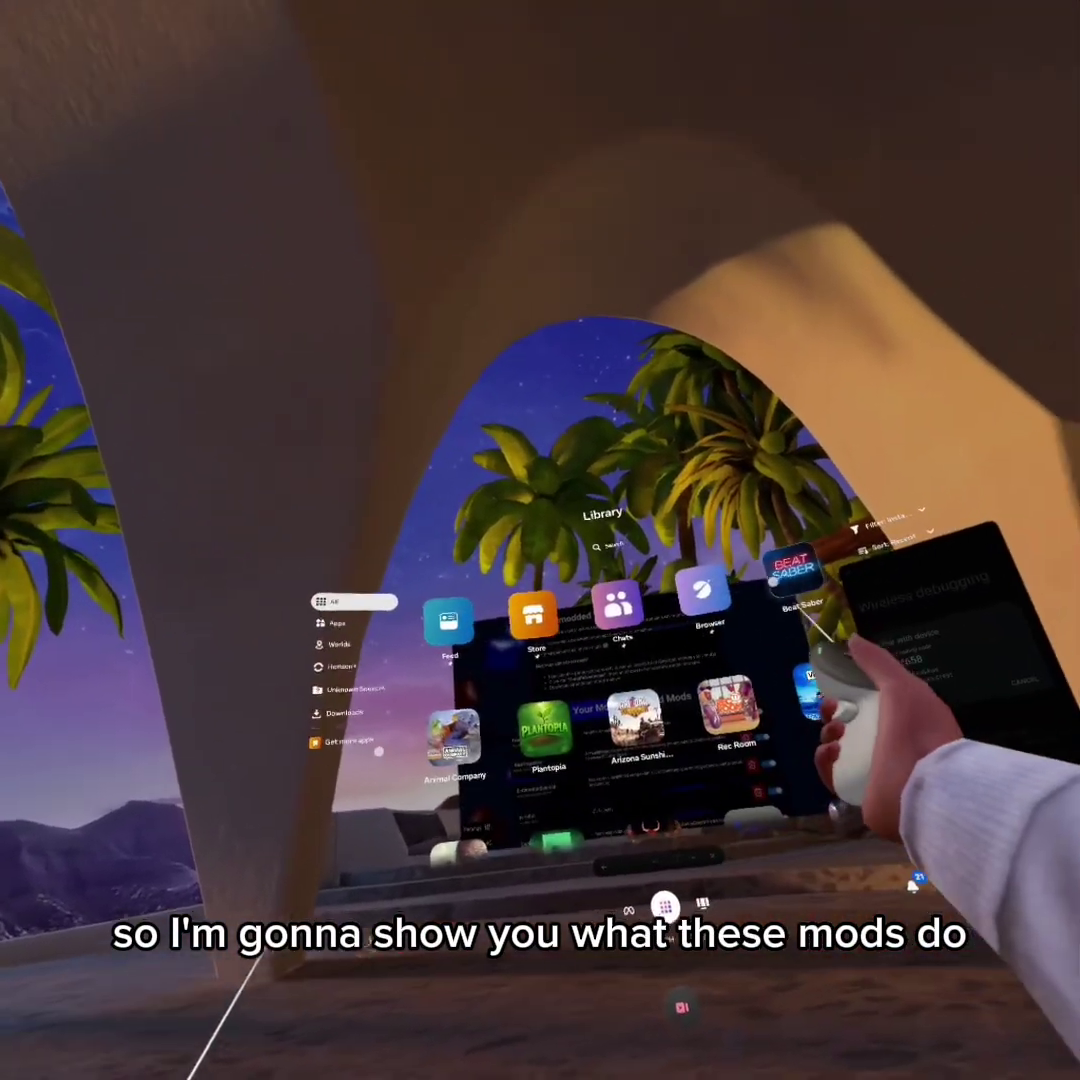
{"action": "left_click", "coordinate": [775, 583]}
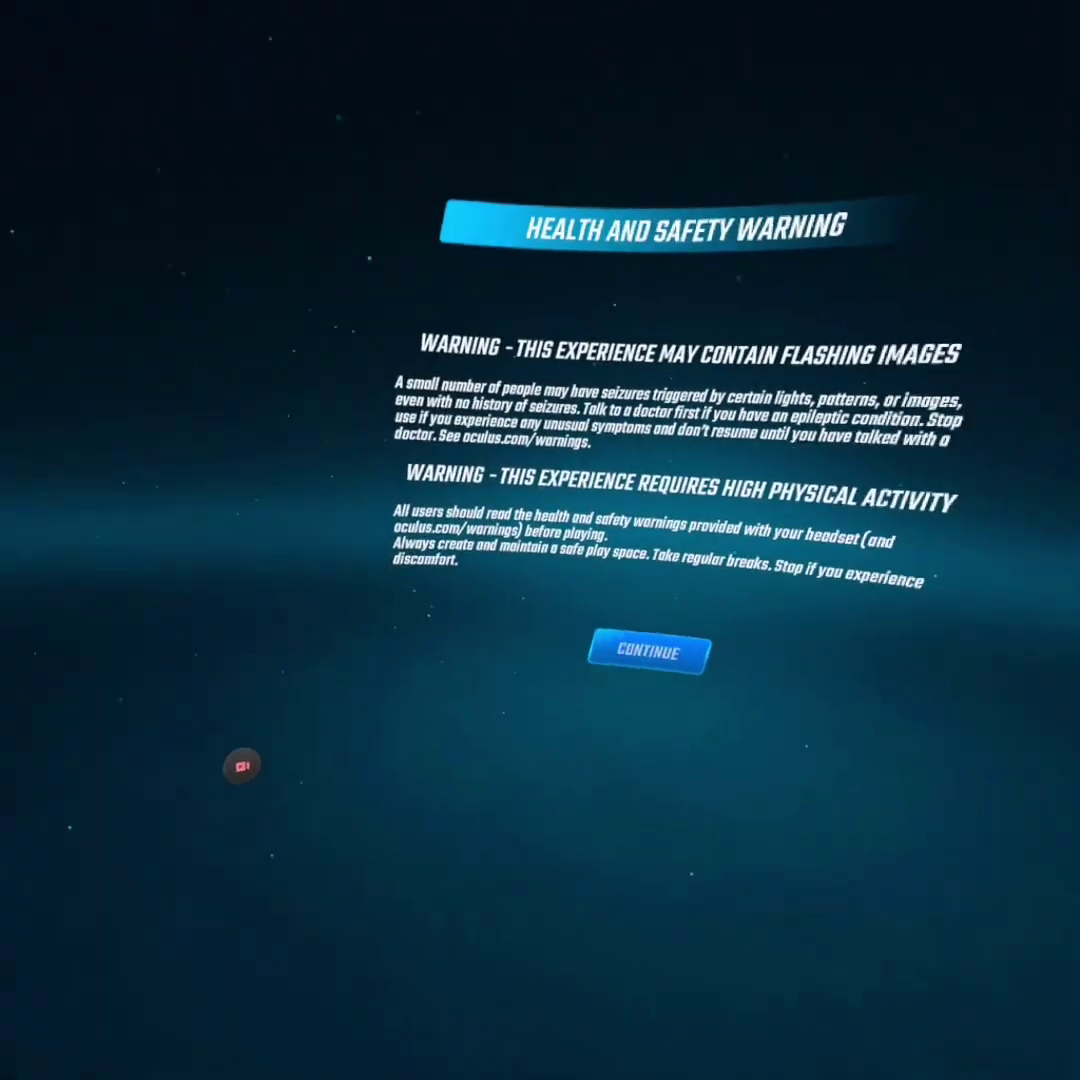
{"action": "left_click", "coordinate": [538, 468]}
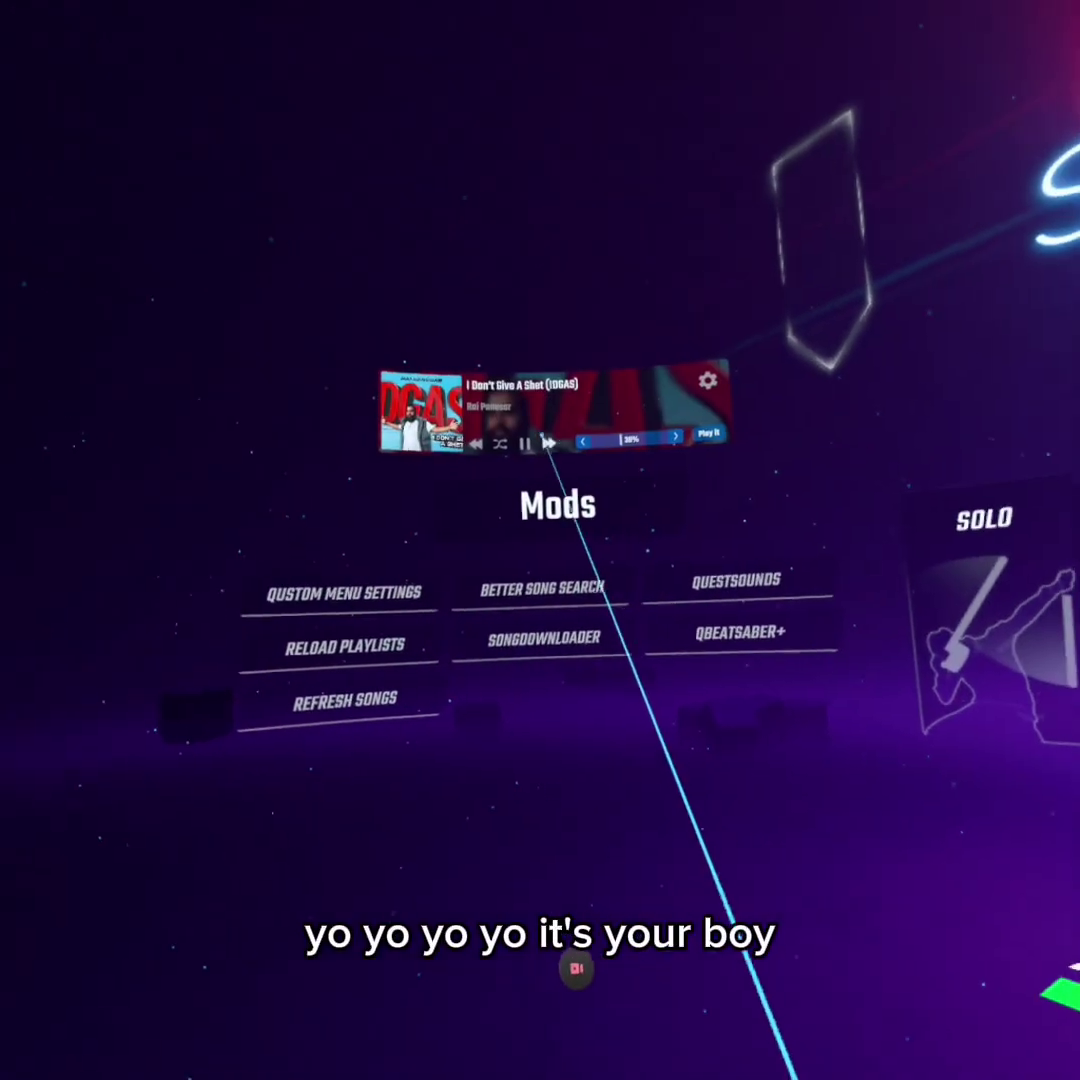
{"action": "left_click", "coordinate": [548, 442]}
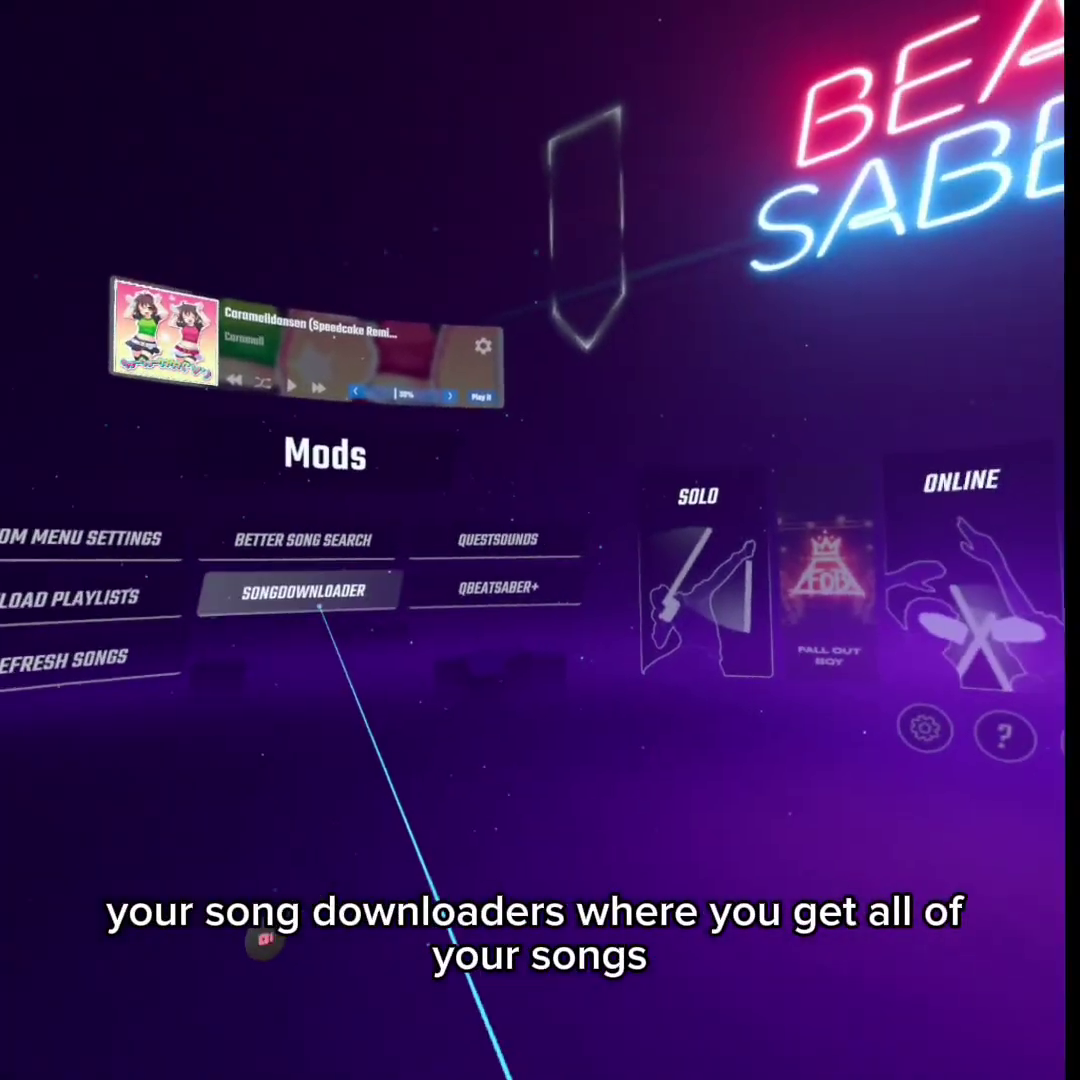
Step: Download the song "third sanctuary" with the SongDownloader mod and return to the main menu
{"action": "left_click", "coordinate": [648, 594]}
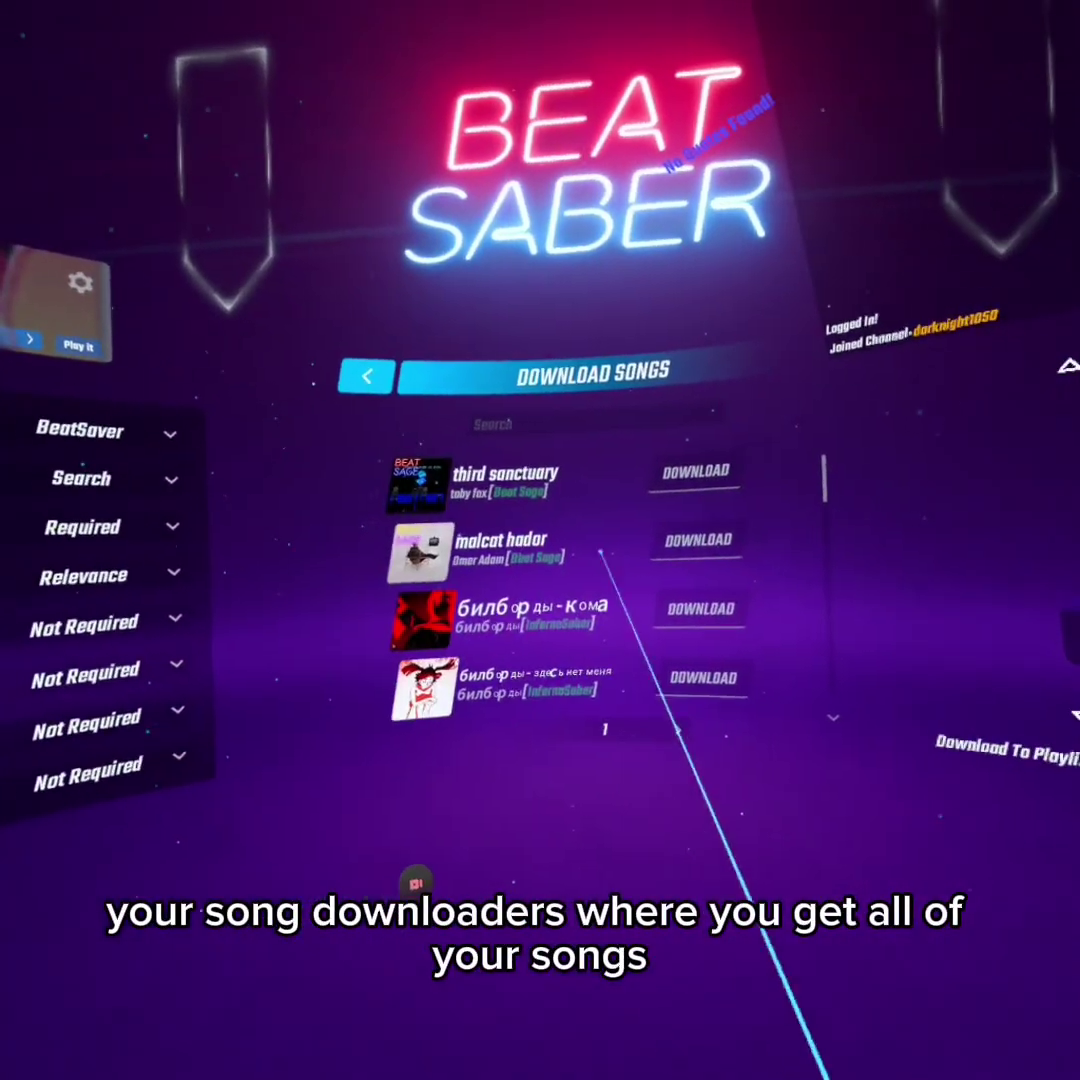
{"action": "left_click", "coordinate": [706, 517]}
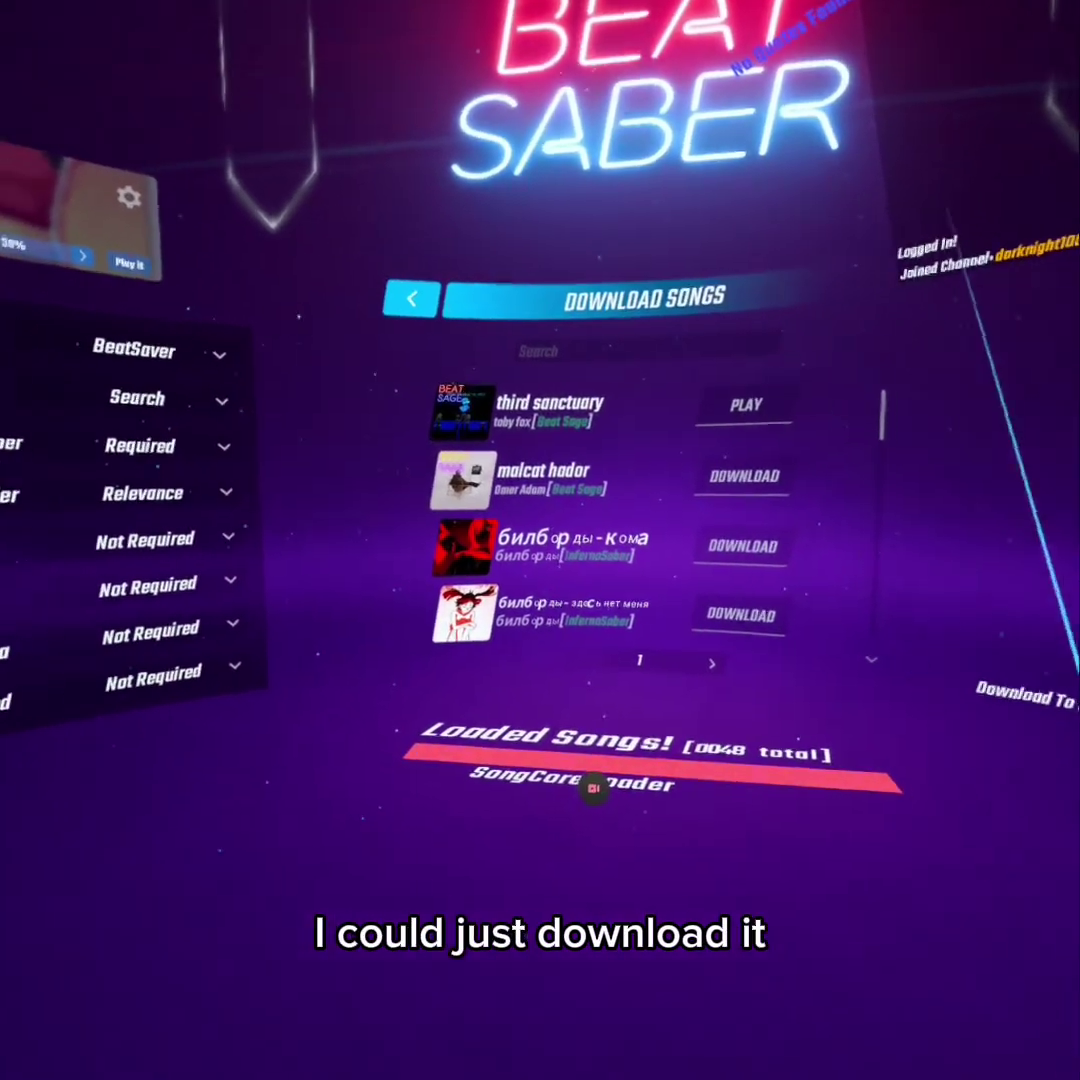
{"action": "left_click", "coordinate": [425, 372]}
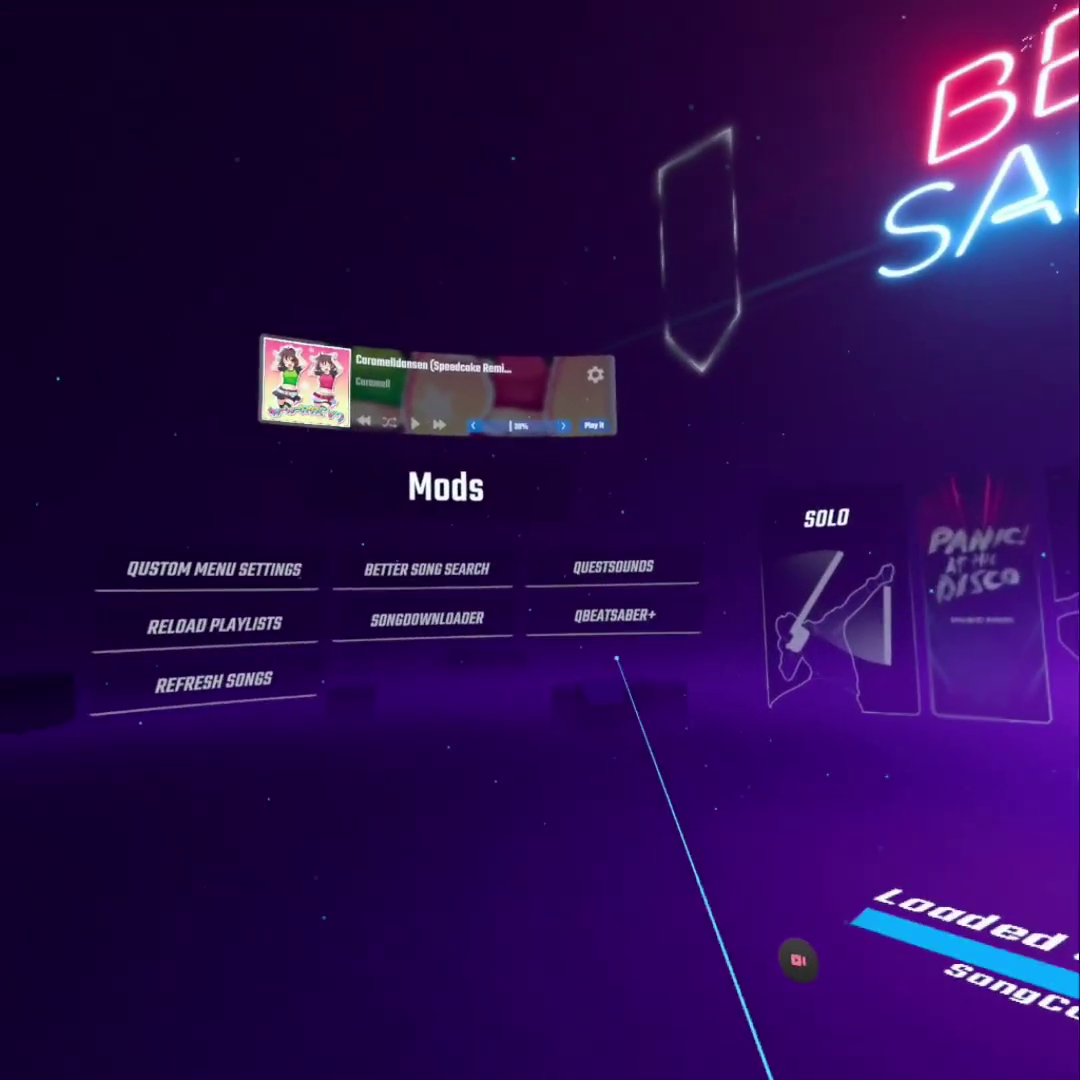
Step: View the QBeatSaber+ mod page, and show the Whackers list of the Qosmetics settings in the game options
{"action": "left_click", "coordinate": [622, 614]}
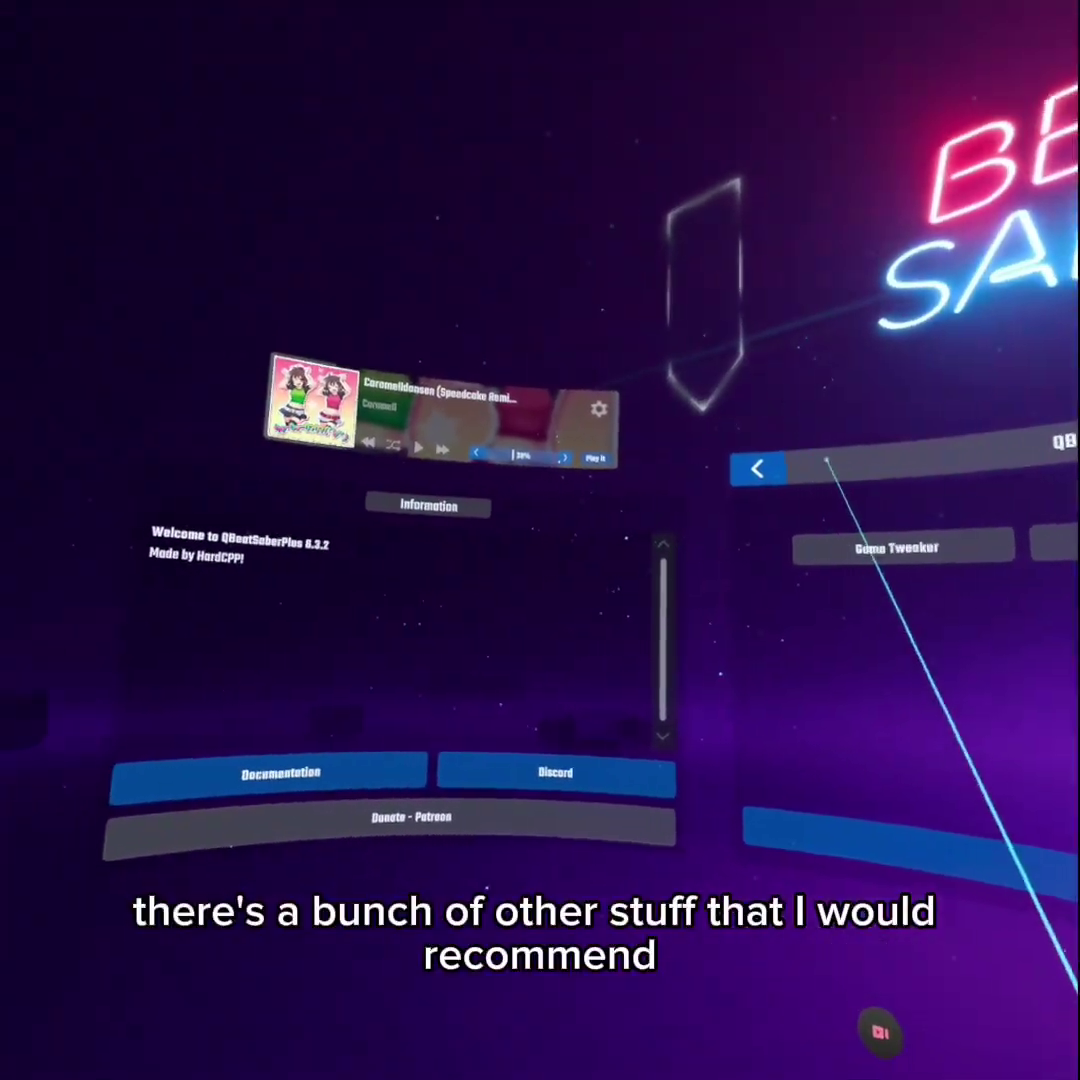
{"action": "left_click", "coordinate": [676, 482]}
{"action": "left_click", "coordinate": [590, 655]}
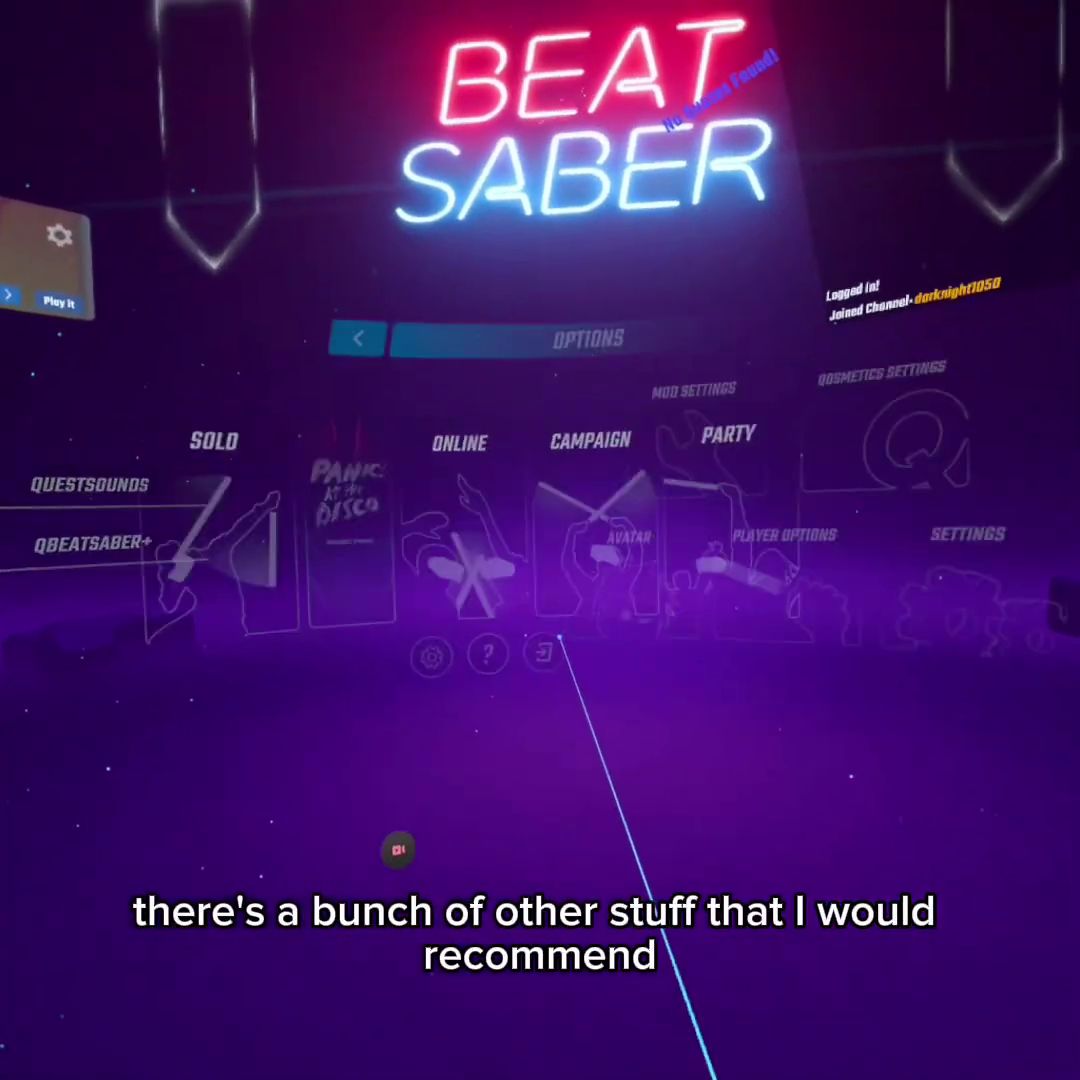
{"action": "left_click", "coordinate": [596, 505]}
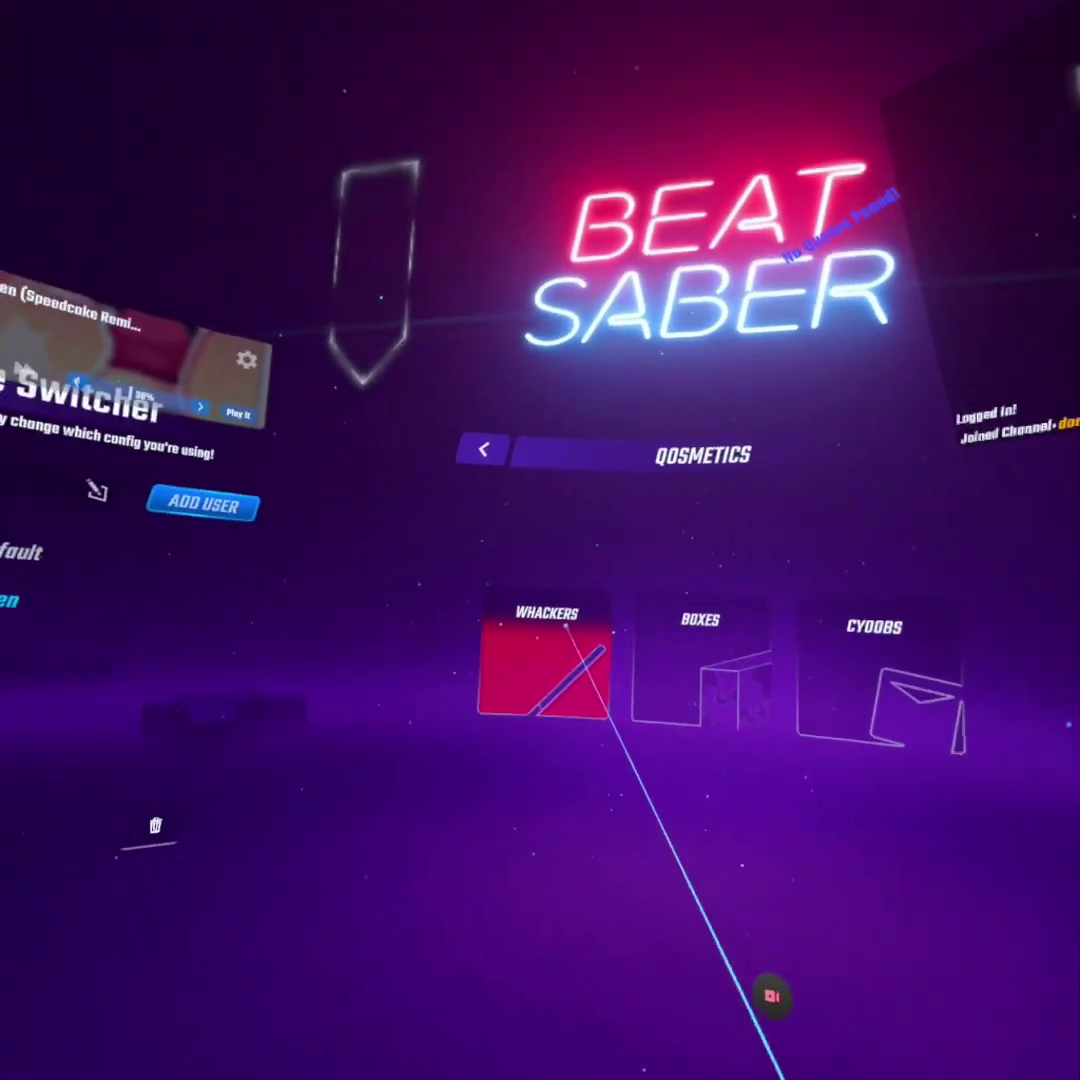
{"action": "left_click", "coordinate": [565, 625]}
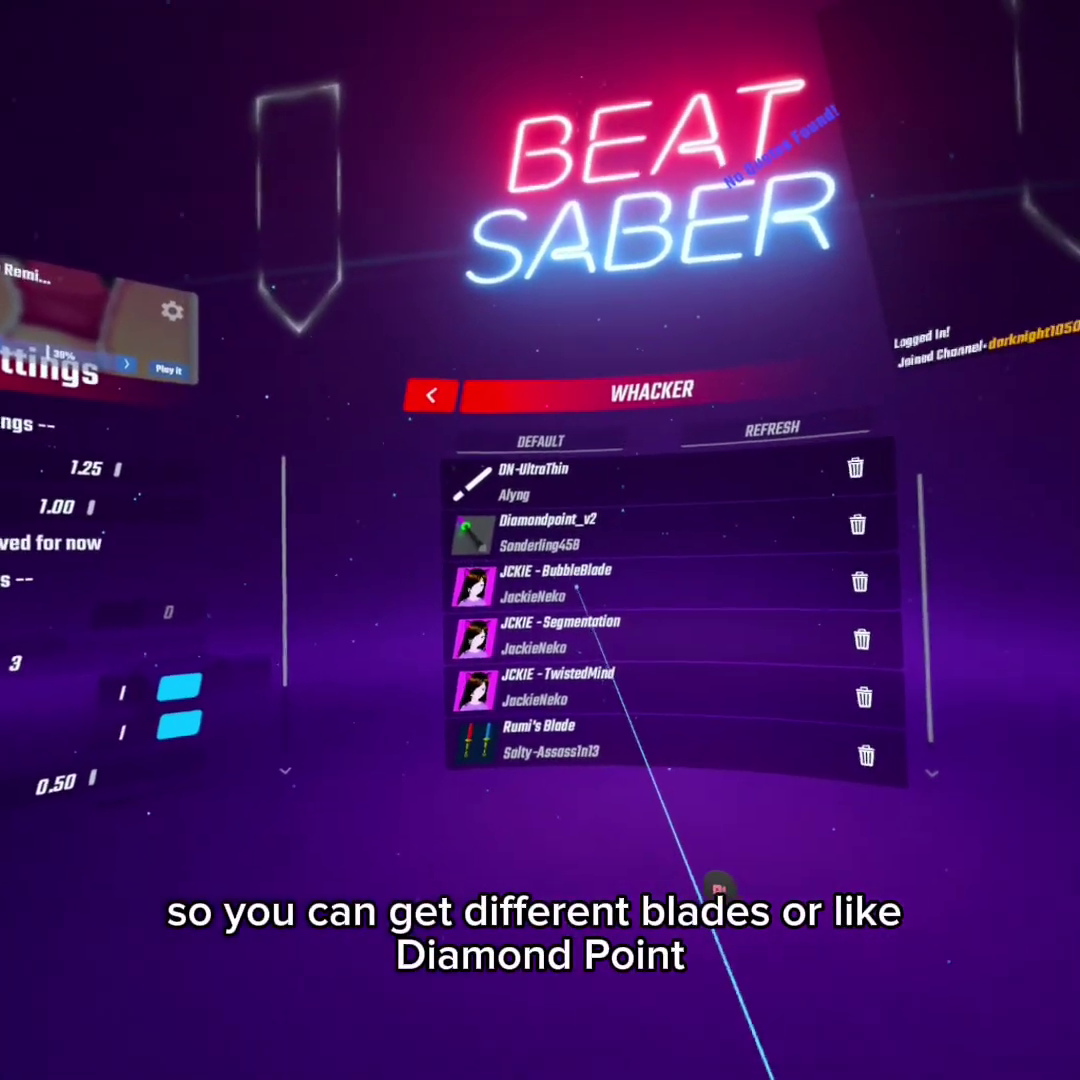
Step: Look through the installed custom whackers, such as Diamondpoint_v2 and DN-UltraThin, and return to the Qosmetics menu
{"action": "scroll", "coordinate": [583, 700], "scroll_direction": "up", "scroll_amount": 1}
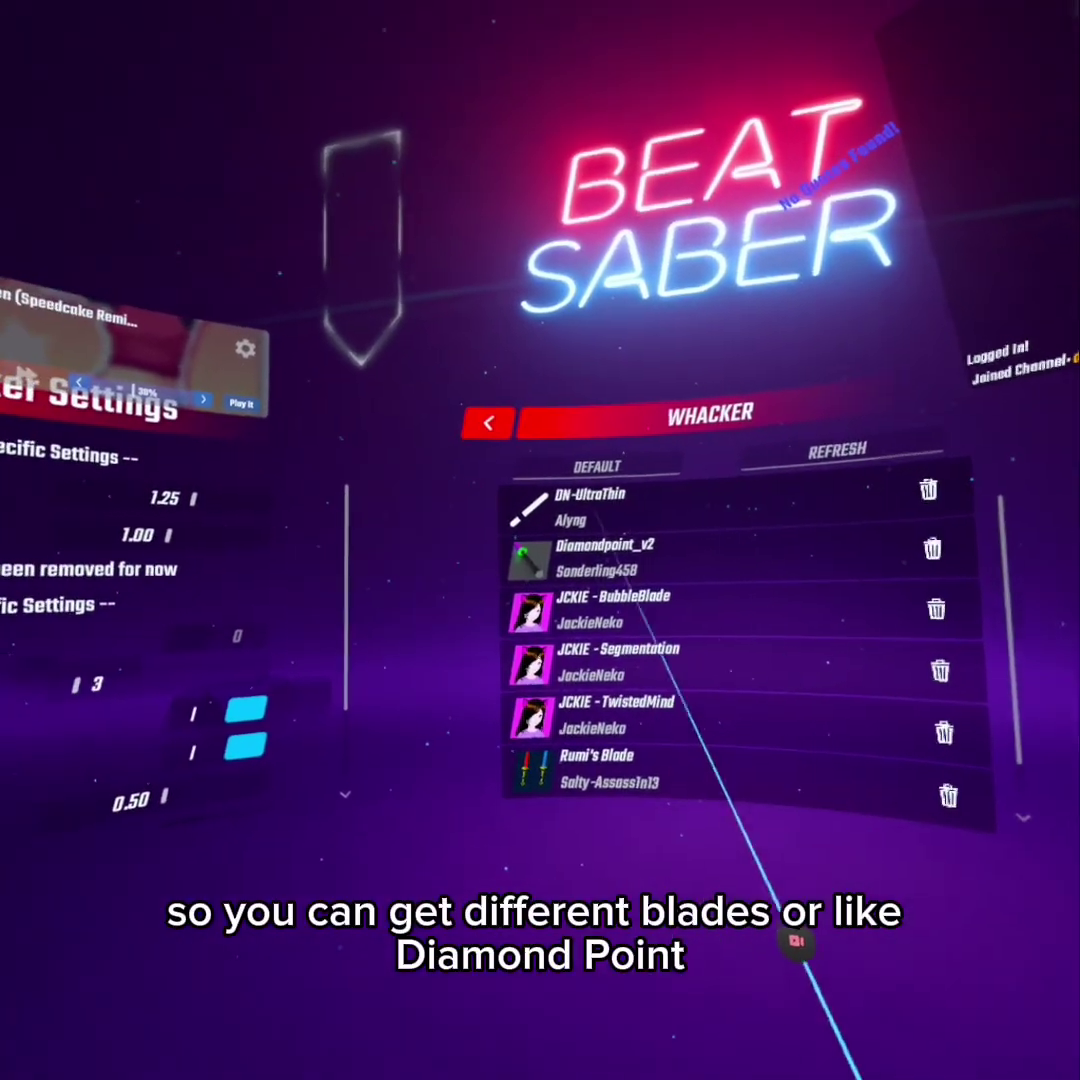
{"action": "left_click", "coordinate": [527, 552]}
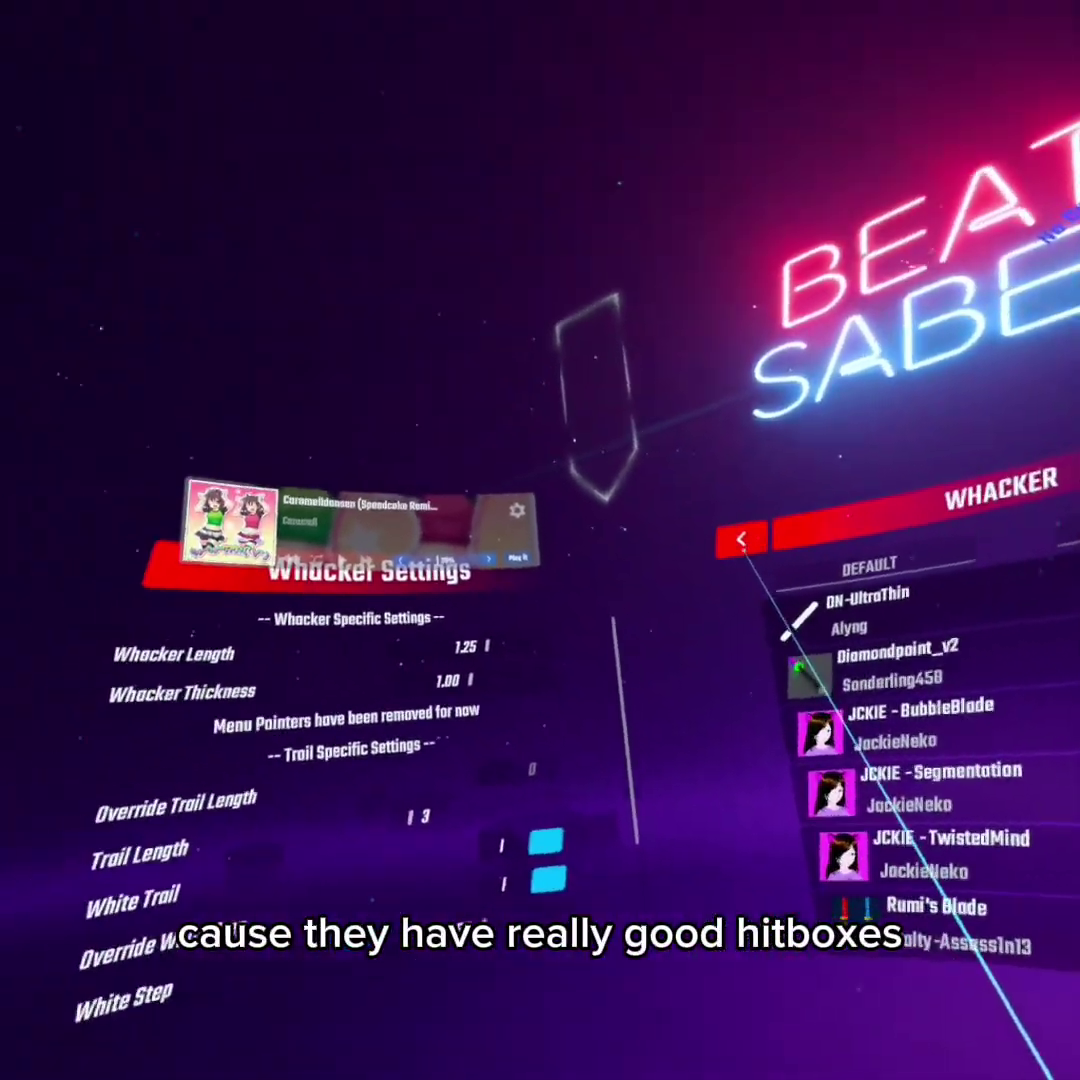
{"action": "left_click", "coordinate": [541, 582]}
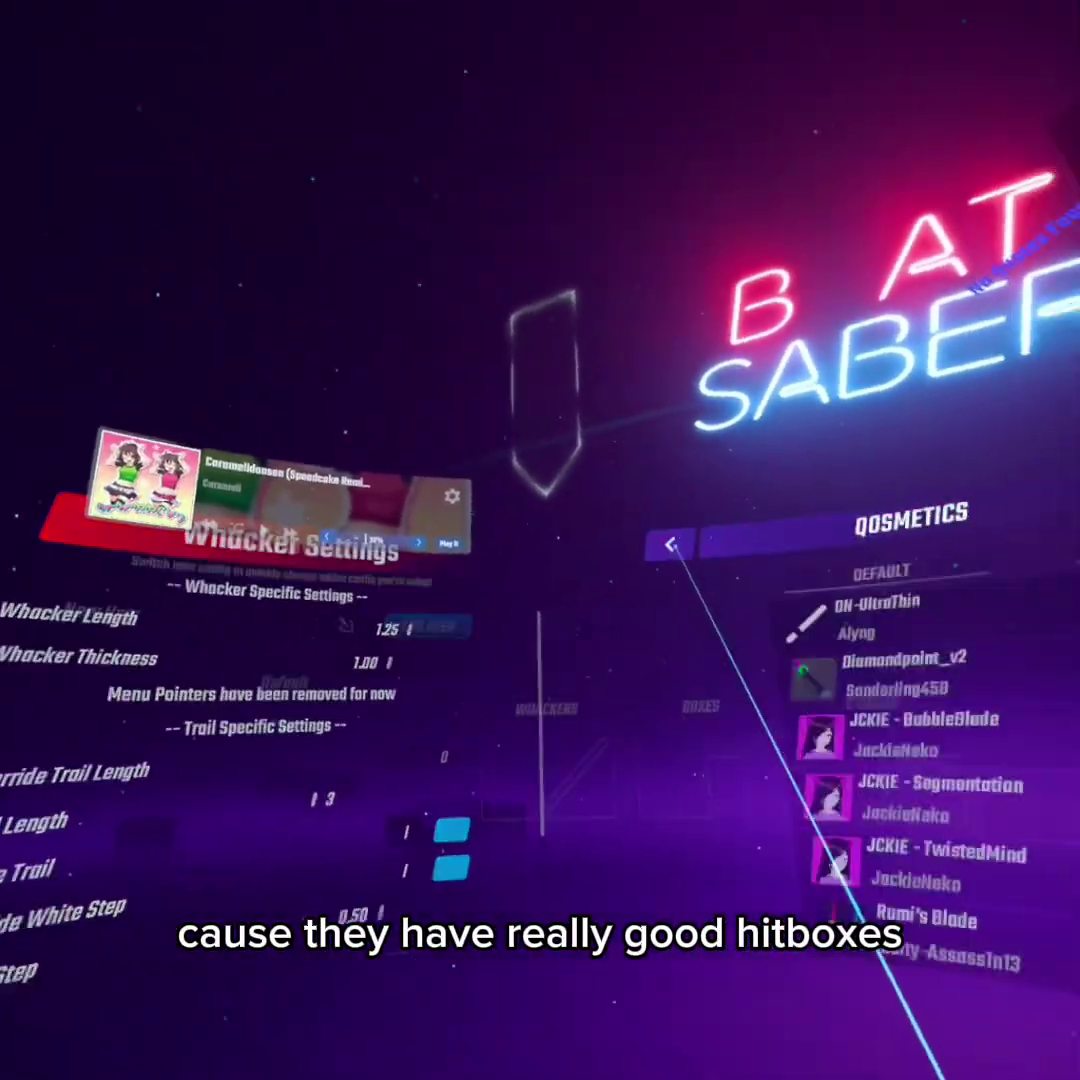
{"action": "left_click", "coordinate": [536, 672]}
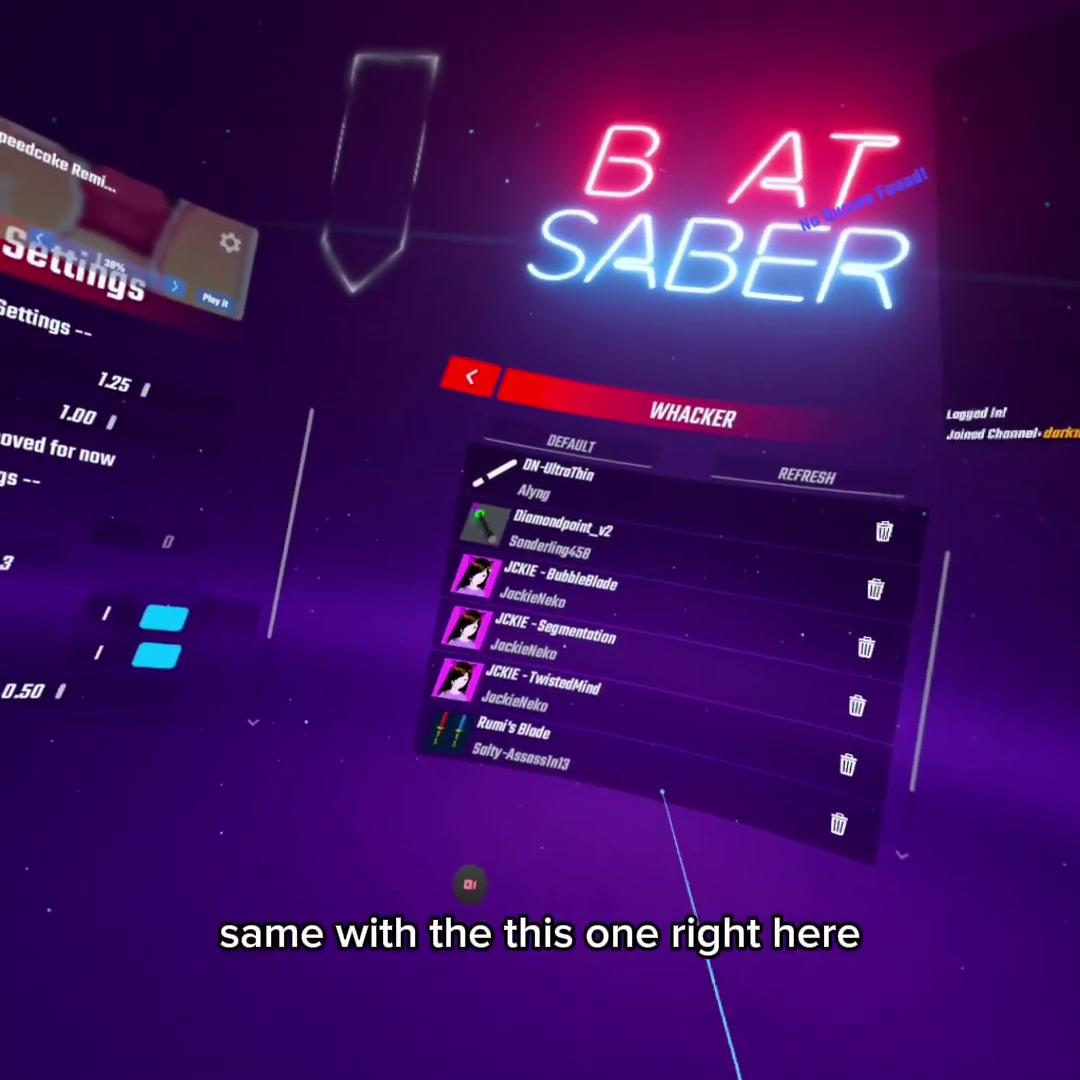
{"action": "scroll", "coordinate": [602, 790], "scroll_direction": "down", "scroll_amount": 1}
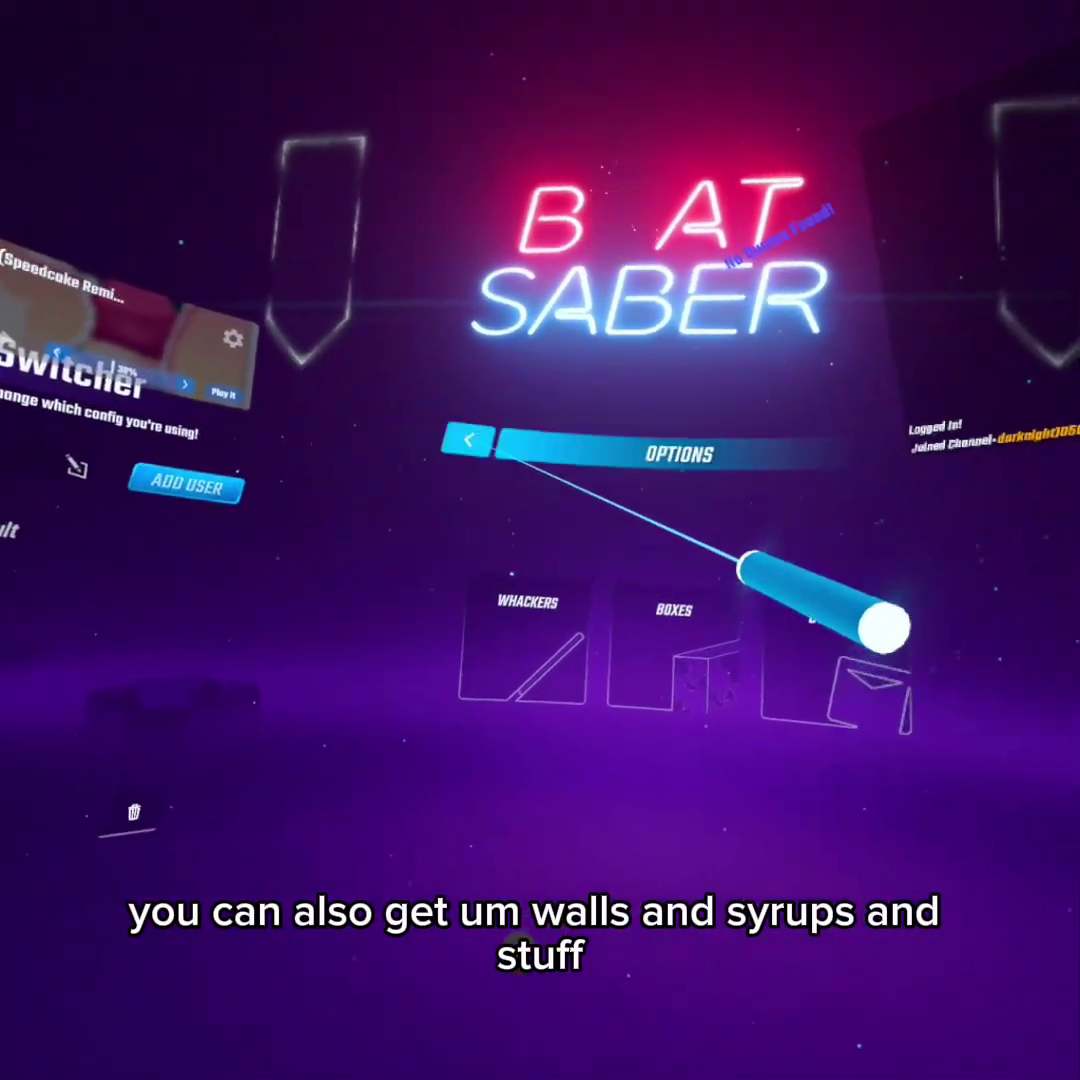
Step: Leave the game options and show the Custom Levels song list in Solo mode
{"action": "left_click", "coordinate": [441, 480]}
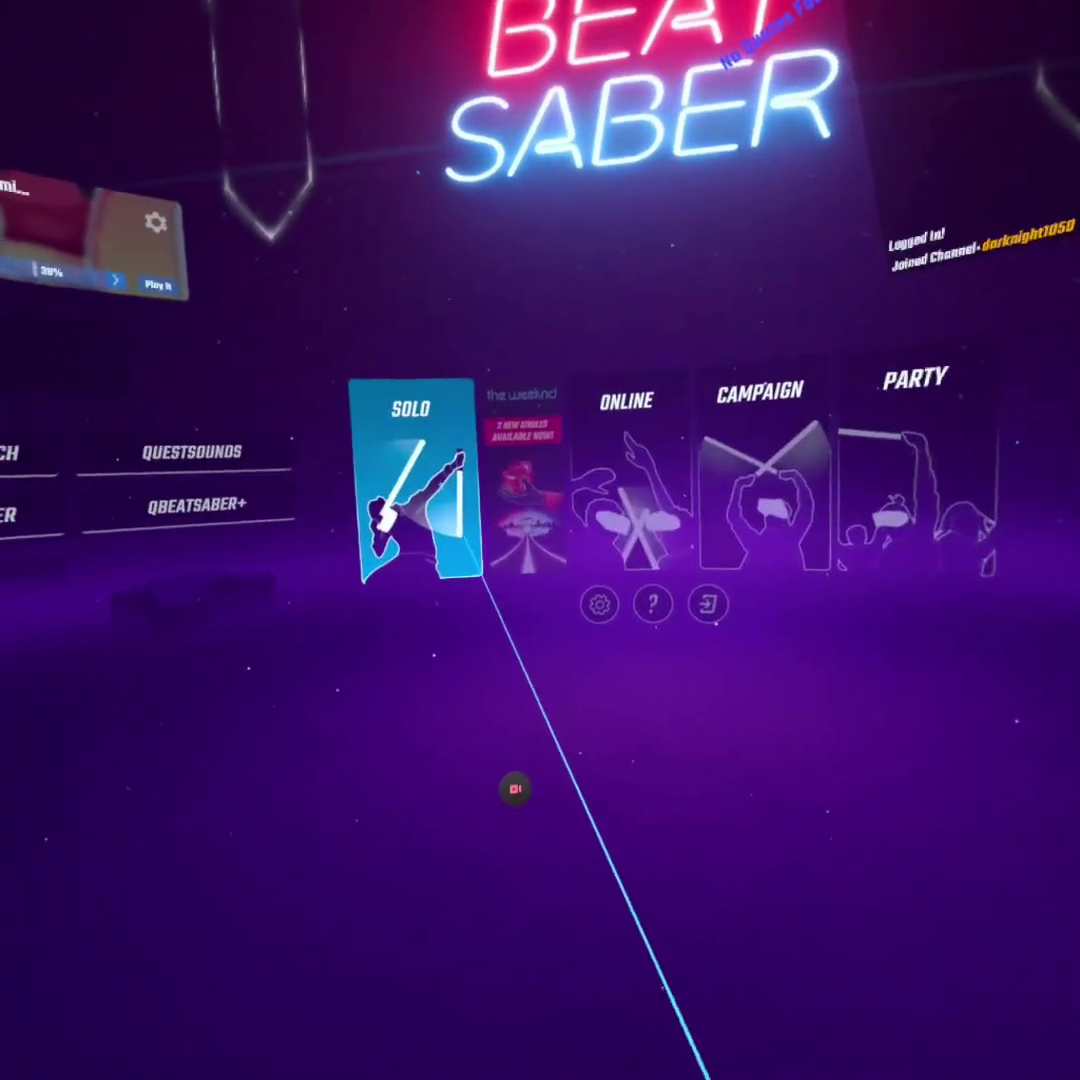
{"action": "left_click", "coordinate": [430, 500]}
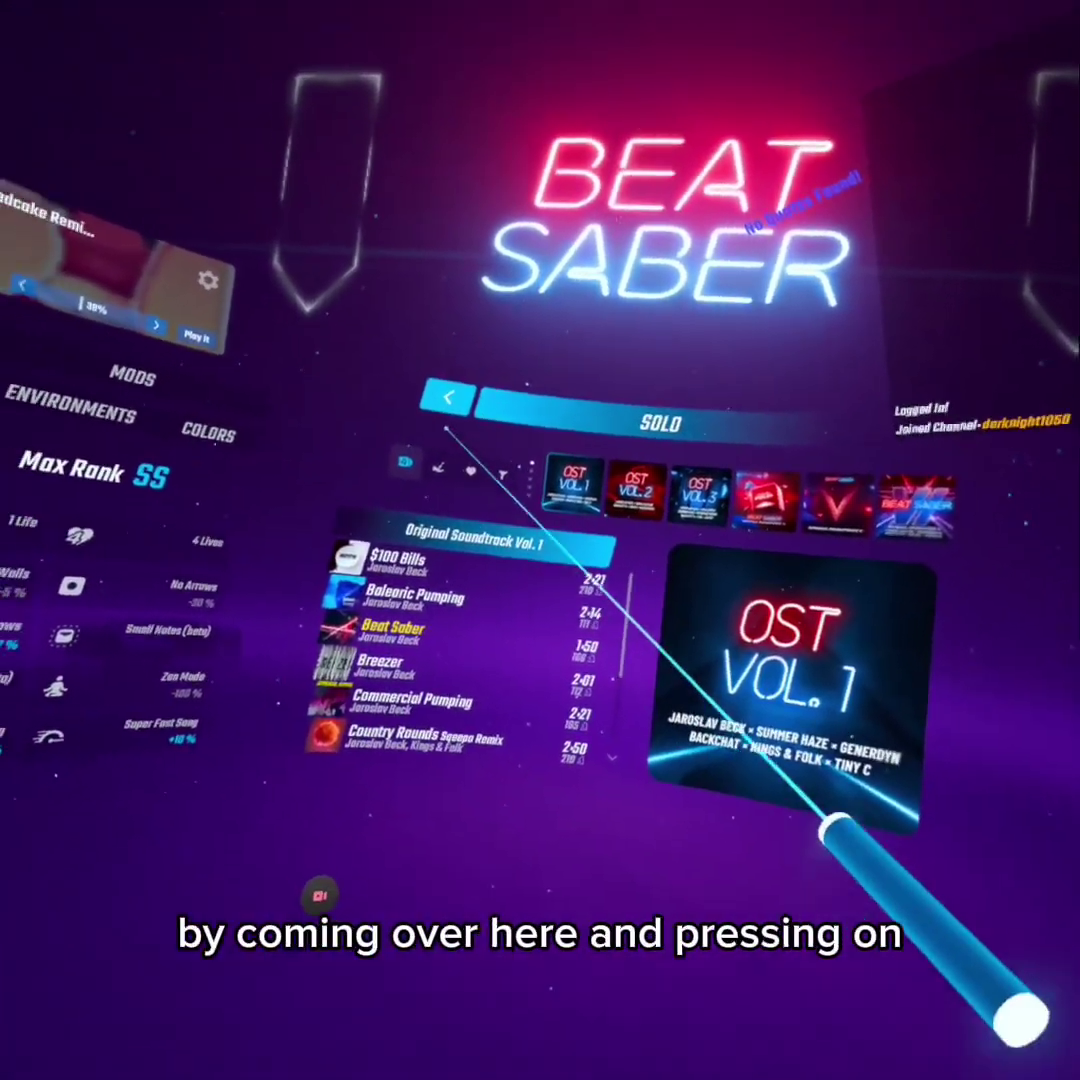
{"action": "left_click", "coordinate": [498, 565]}
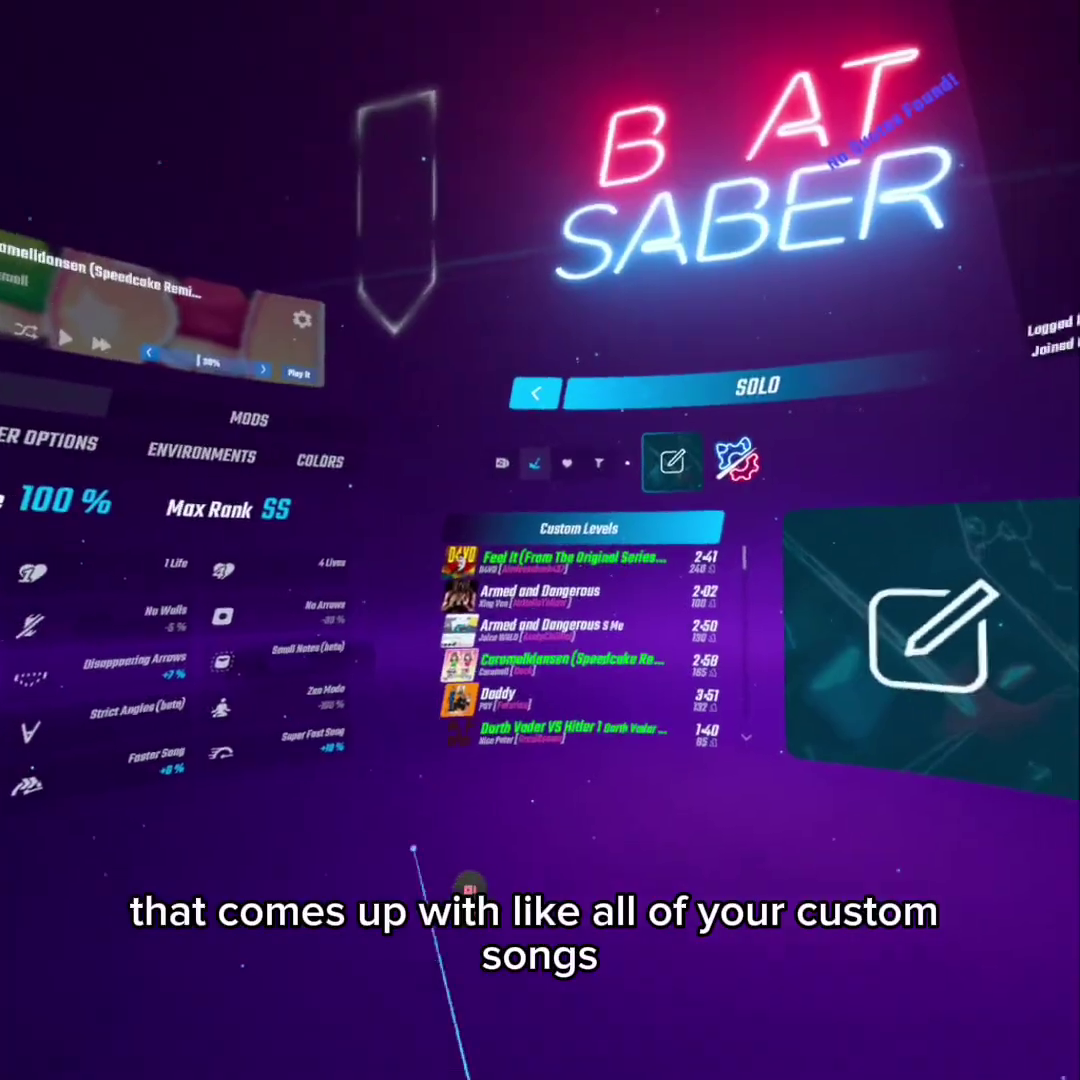